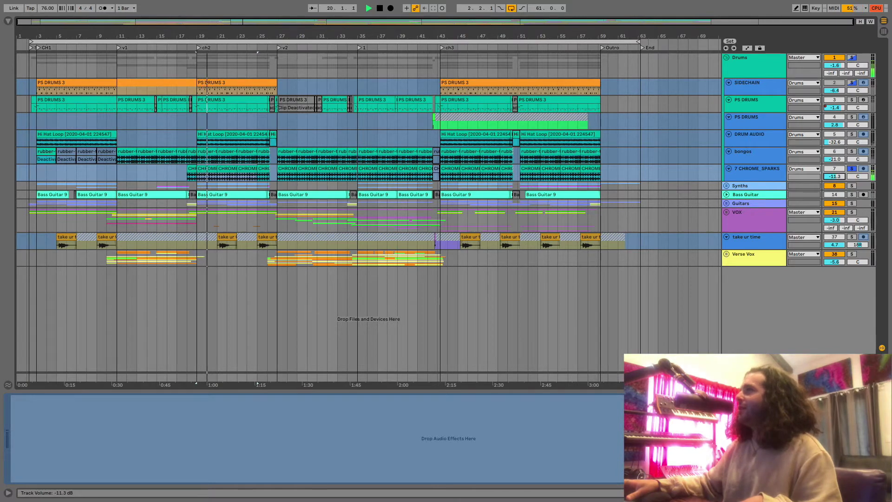
Step: Stop playback and take the 7 CHROME_SPARKS track out of solo
key("space")
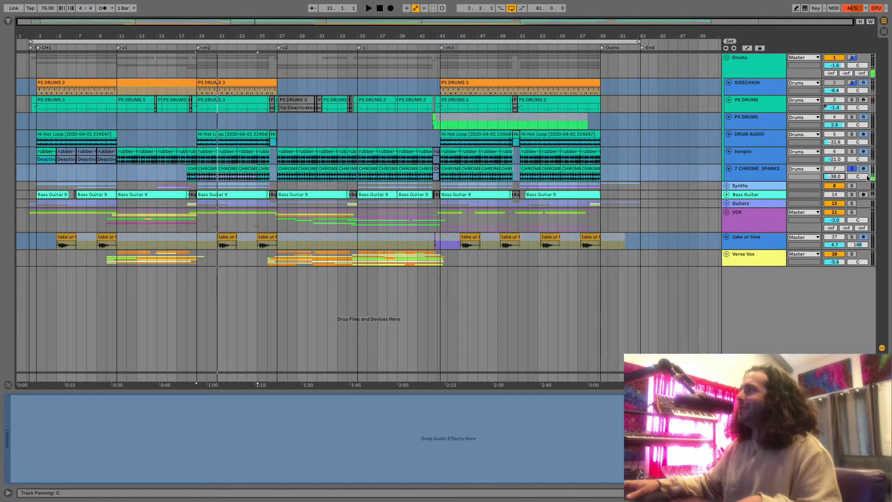
left_click(853, 169)
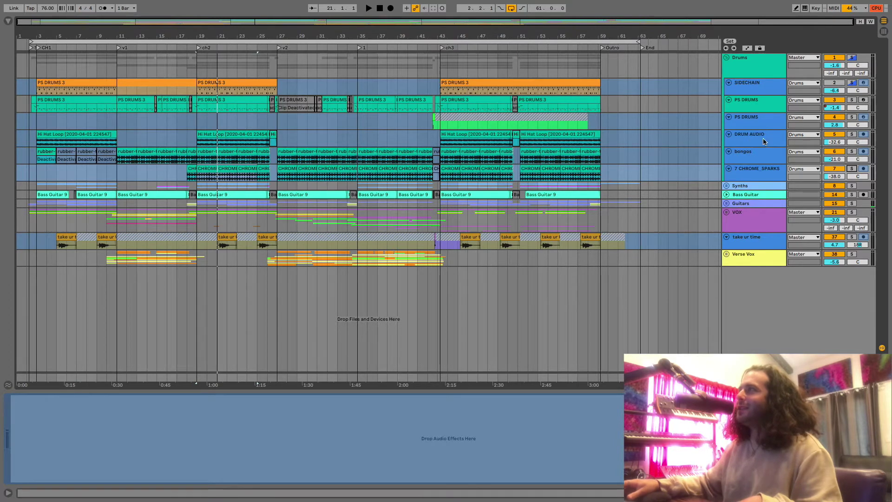
Step: Collapse the Drums group and expand the Synths group to show its individual tracks
left_click(726, 58)
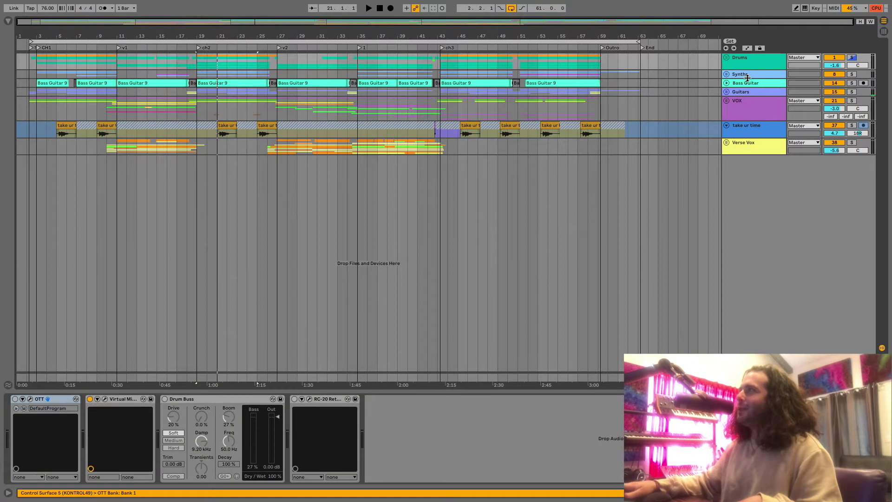
left_click(748, 75)
left_click(727, 75)
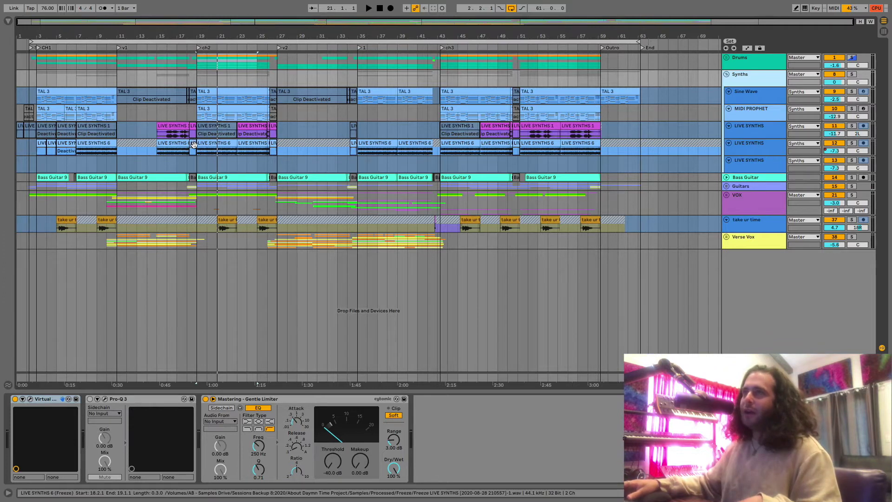
Step: Play back the first verse around bars 14 and 15, where the purple LIVE SYNTHS clip enters
left_click(157, 129)
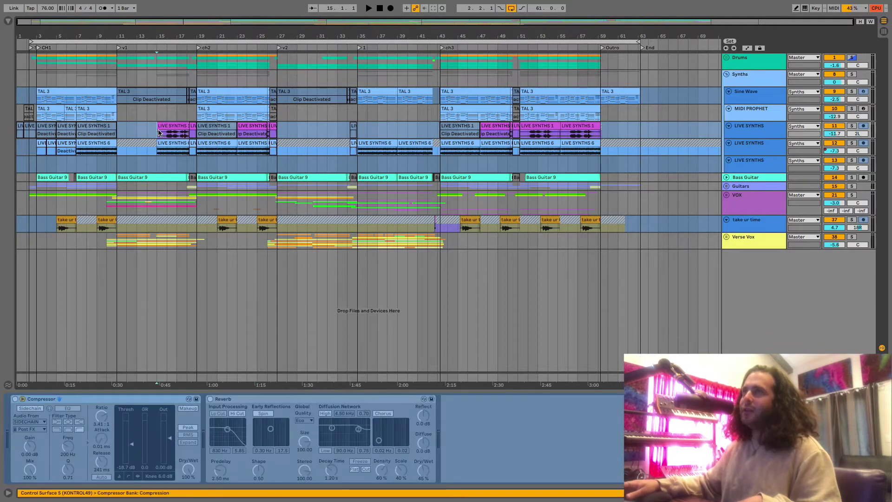
key("space")
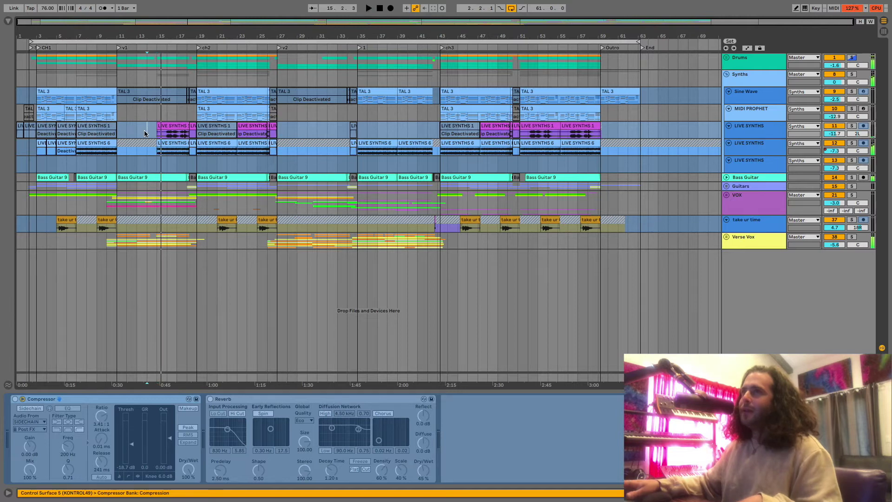
left_click(144, 134)
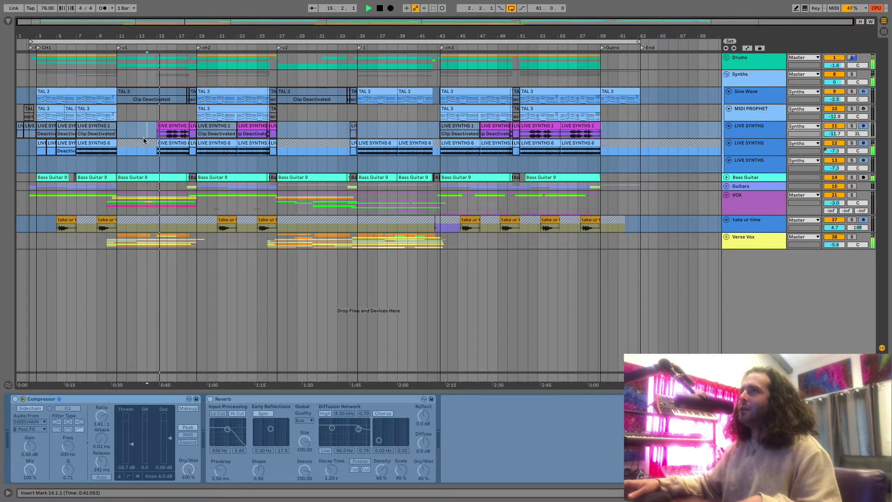
left_click(167, 143)
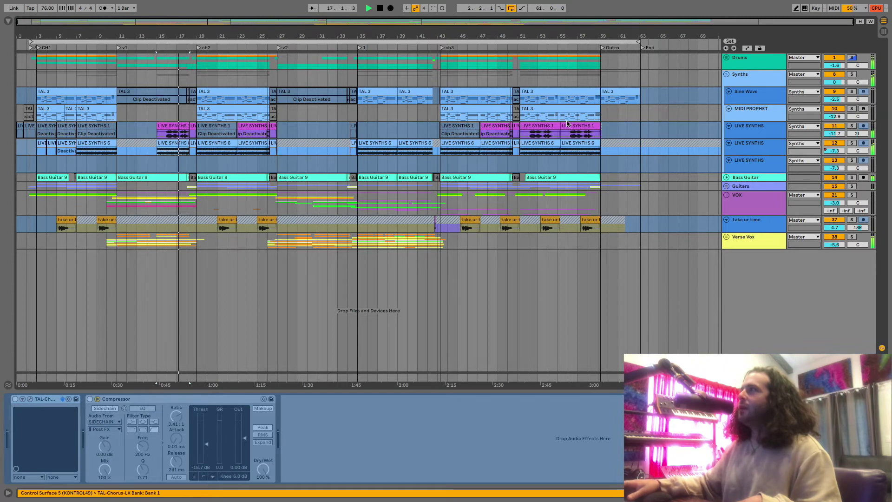
Step: Audition the first-verse purple LIVE SYNTHS clip in solo and return to the full mix
left_click(851, 143)
key("space")
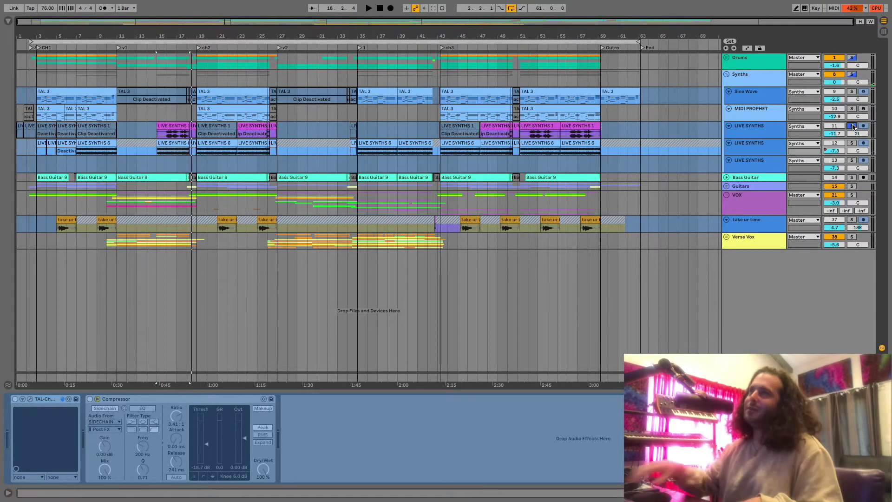
left_click(163, 138)
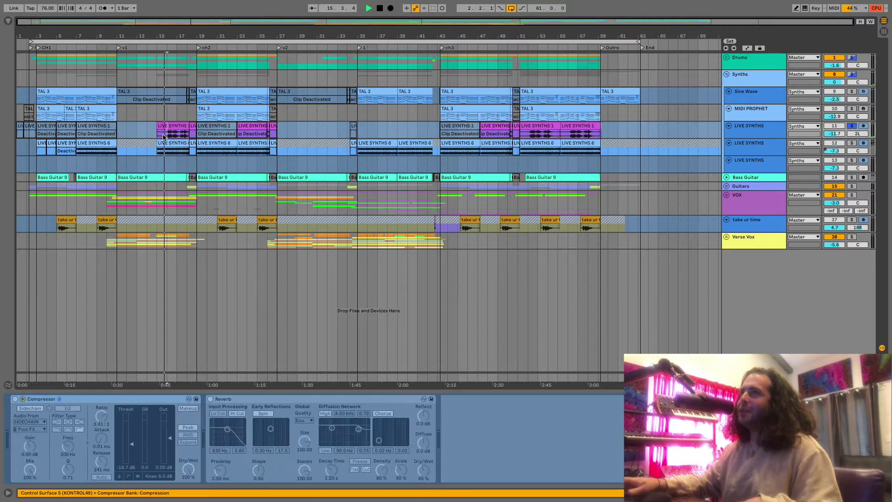
left_click(849, 126)
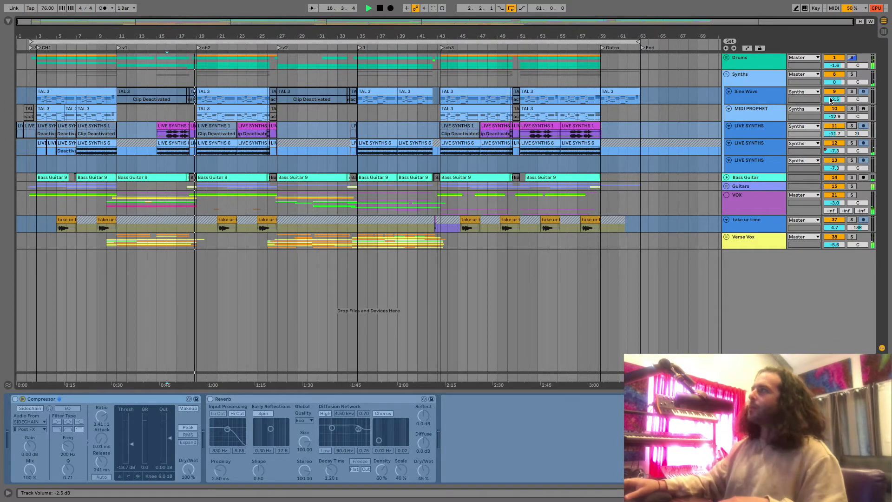
Step: Listen to the Sine Wave track in solo during the second chorus and view its device chain
left_click(852, 91)
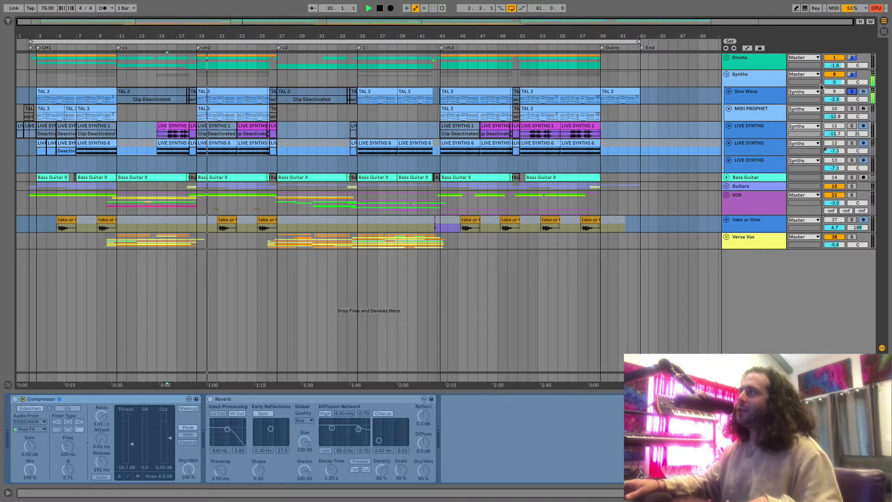
left_click(759, 97)
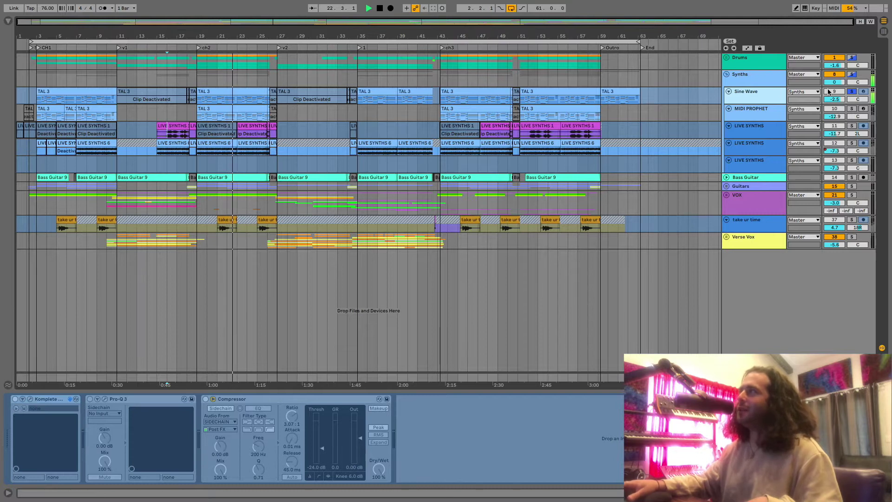
left_click(853, 91)
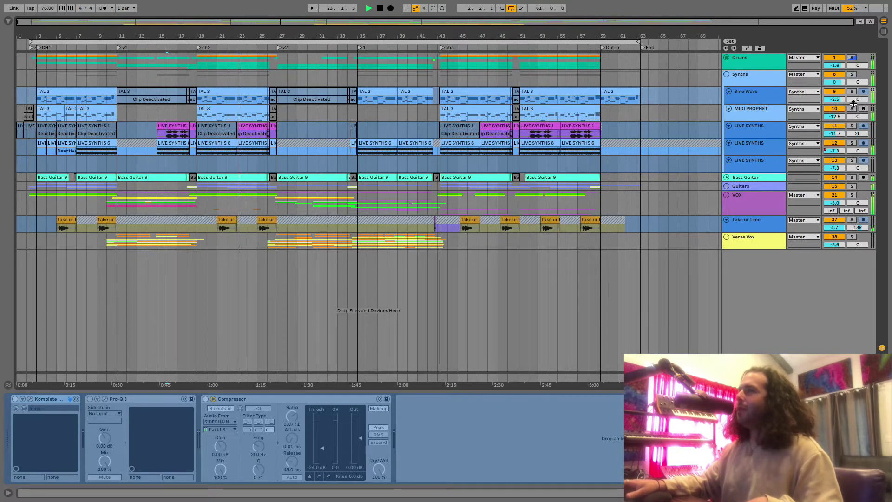
Step: Solo the MIDI PROPHET track, inspect its TAL-U-NO-LX synth settings, and unsolo the track
left_click(851, 109)
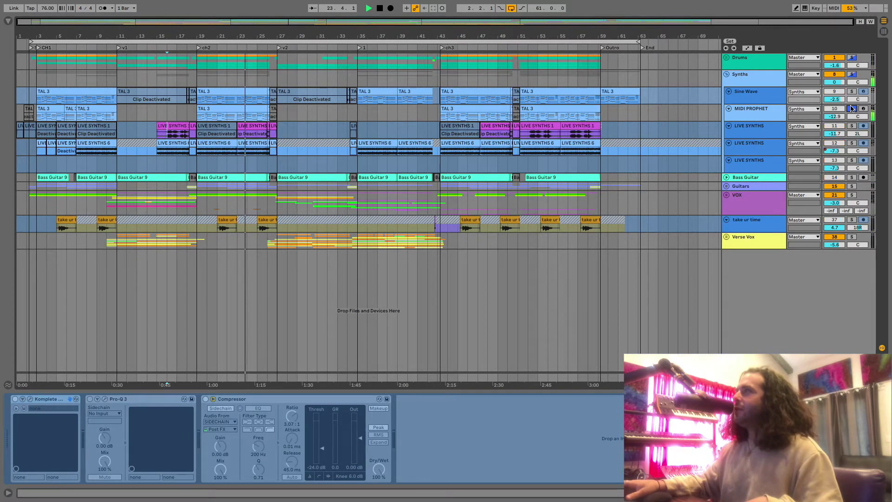
left_click(765, 110)
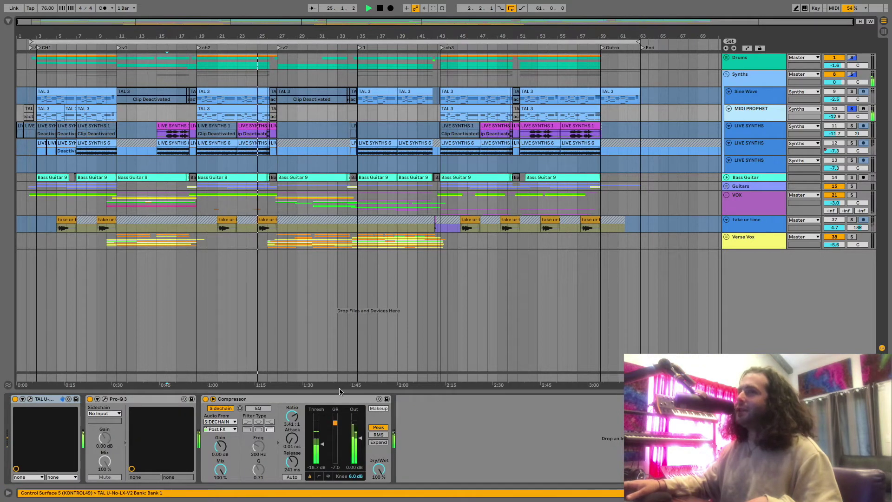
left_click(30, 399)
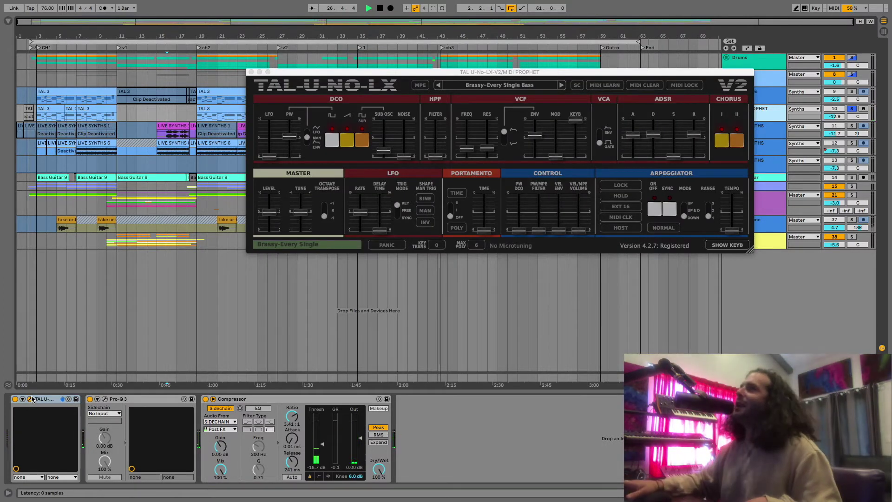
left_click(251, 72)
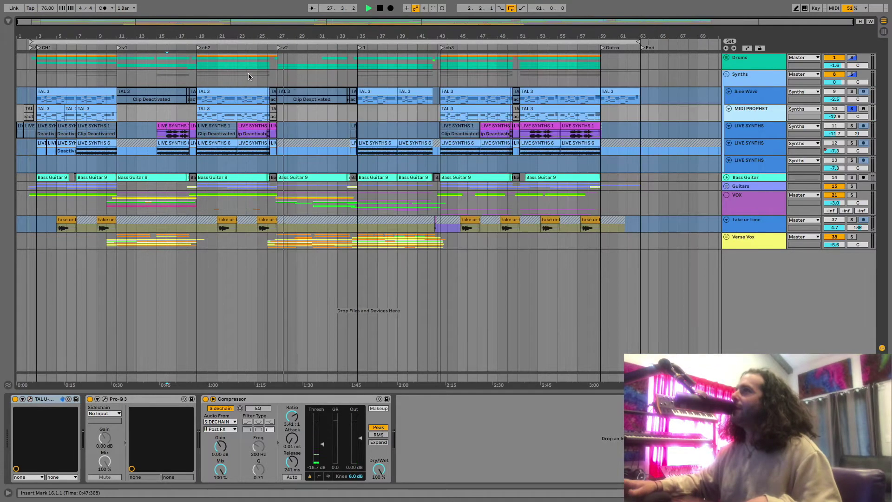
left_click(851, 108)
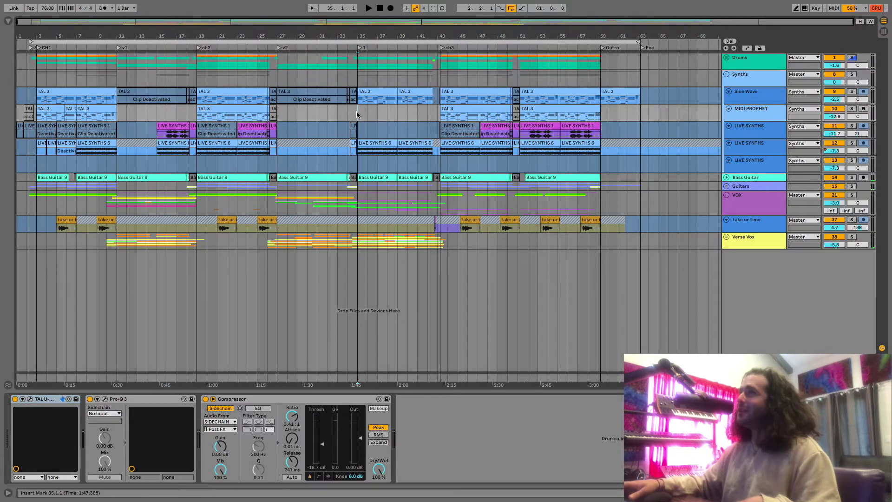
Step: Show the Bass Guitar track's device chain and play the track in solo from the start of ch2
key("space")
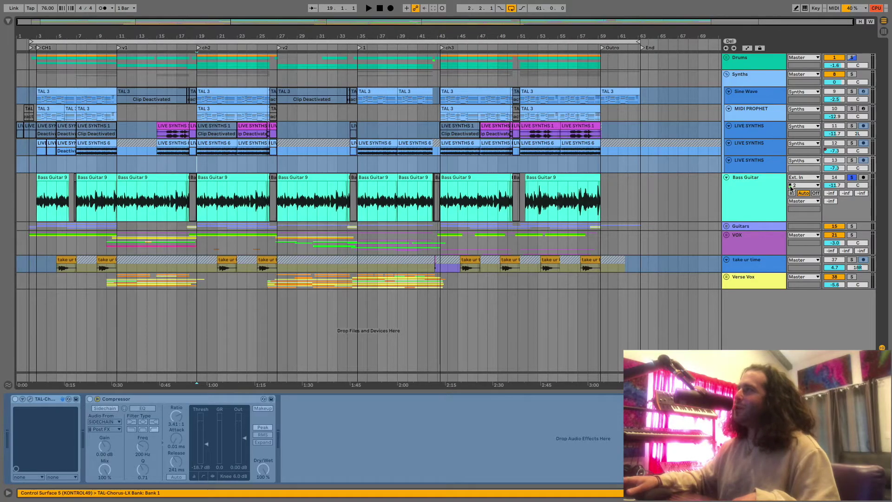
left_click(756, 201)
key("space")
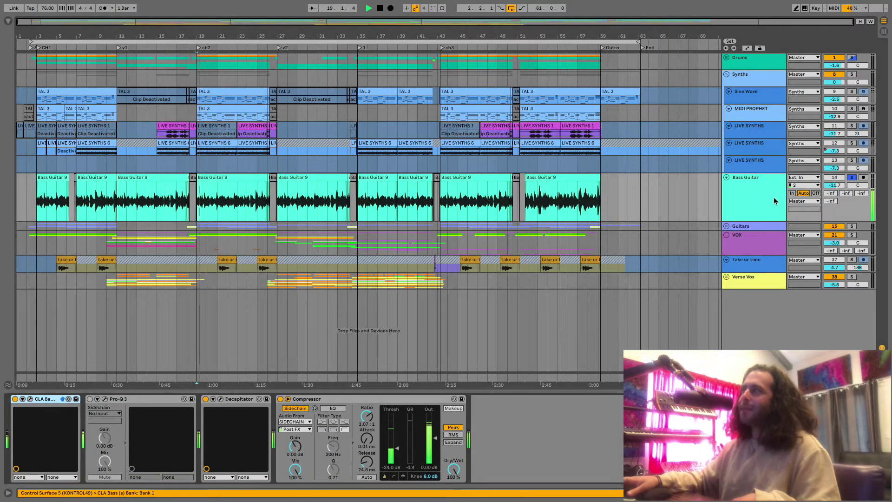
left_click(862, 178)
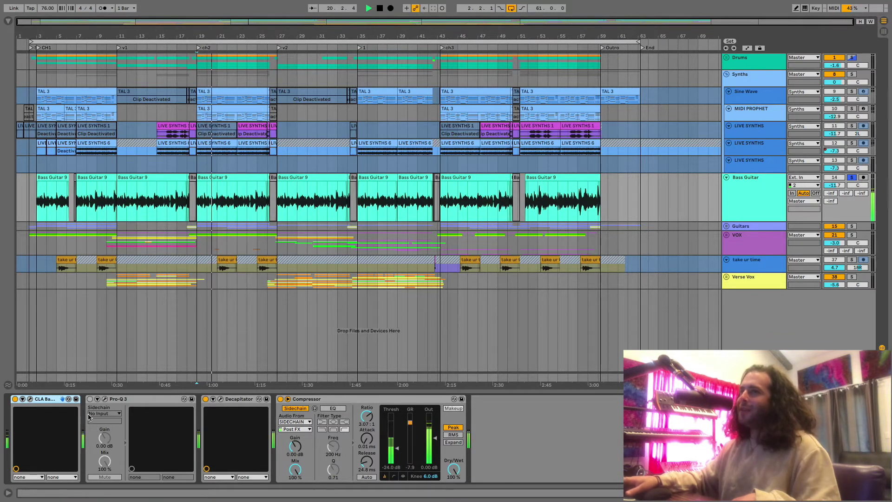
Step: Open the CLA Bass plug-in on the Bass Guitar track and examine its fader settings during playback
left_click(30, 399)
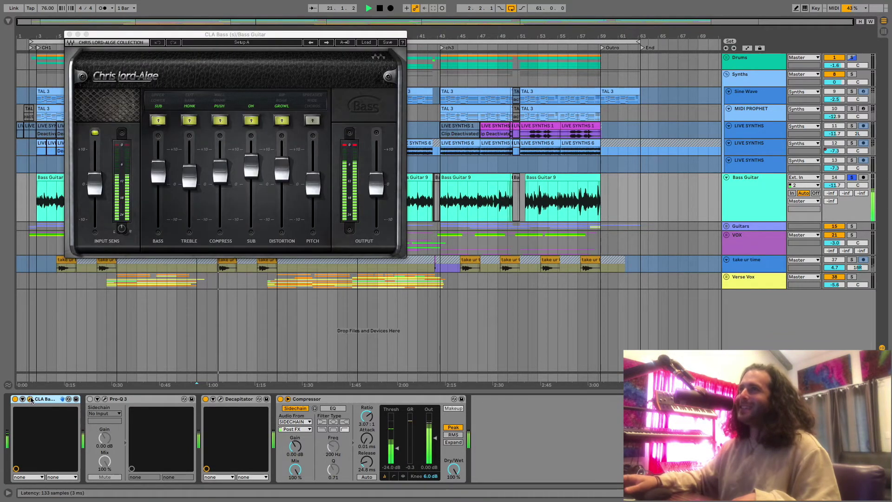
left_click_drag(259, 37, 295, 105)
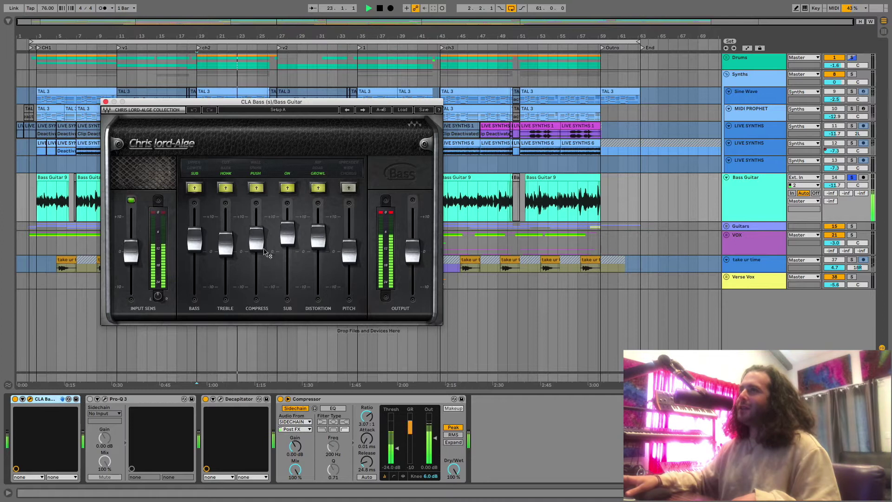
mouse_move(343, 247)
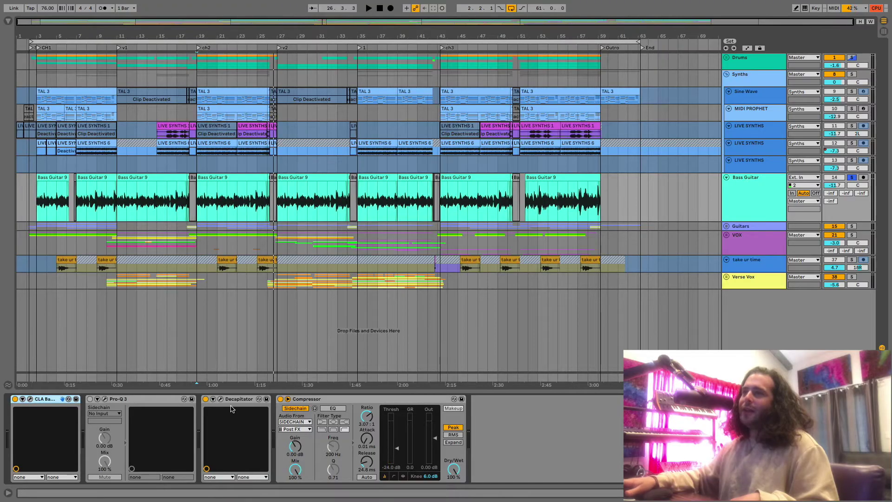
Step: Examine the Bass Guitar track's Decapitator settings while the soloed bass plays, and close the plug-in window
left_click(220, 400)
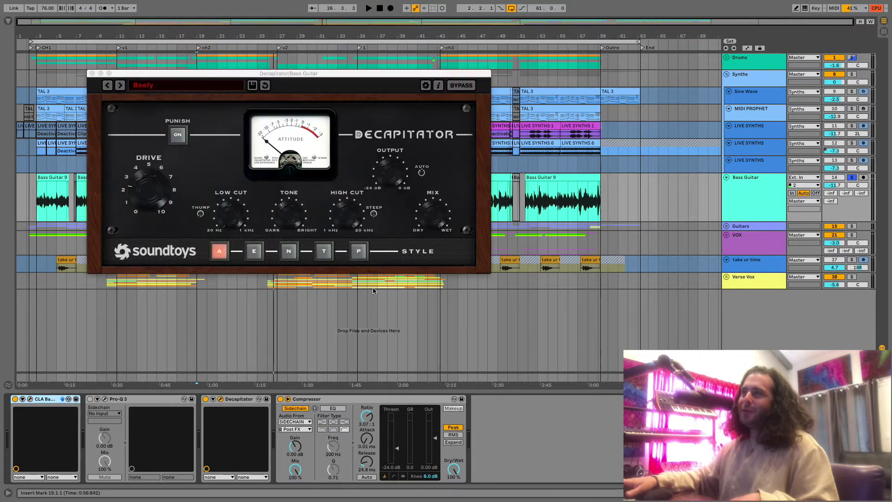
left_click_drag(351, 81, 557, 83)
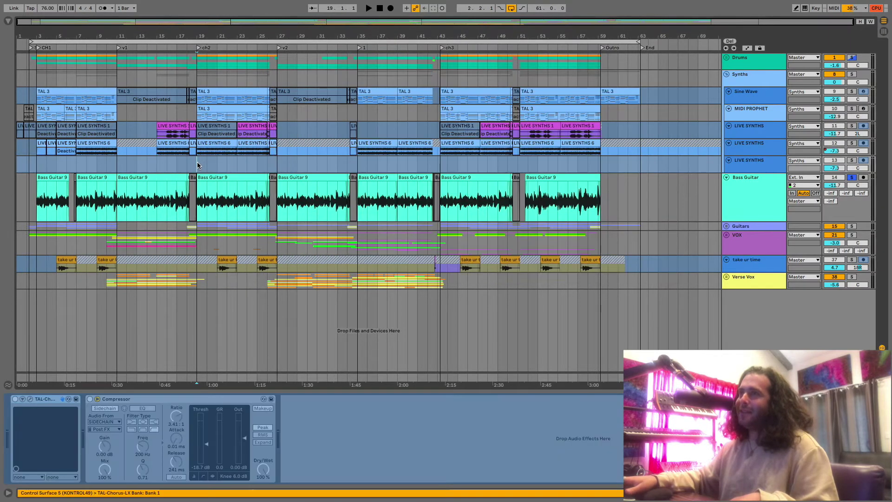
key("space")
left_click(762, 177)
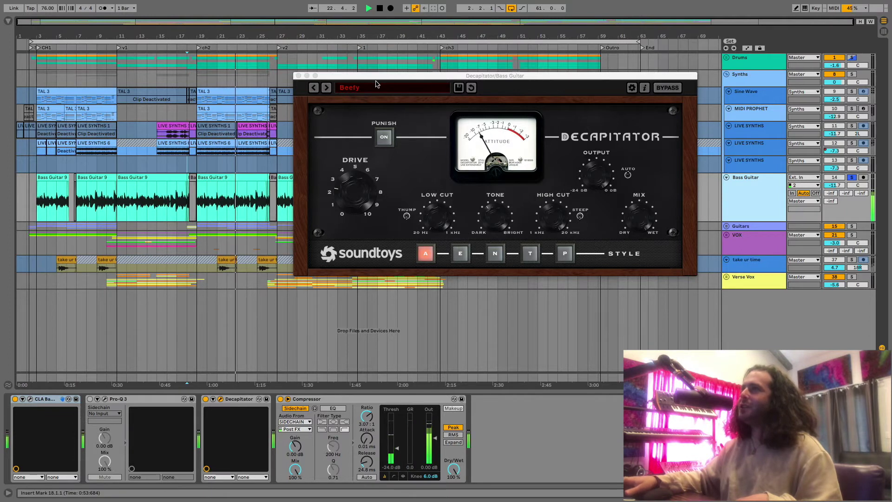
left_click(298, 76)
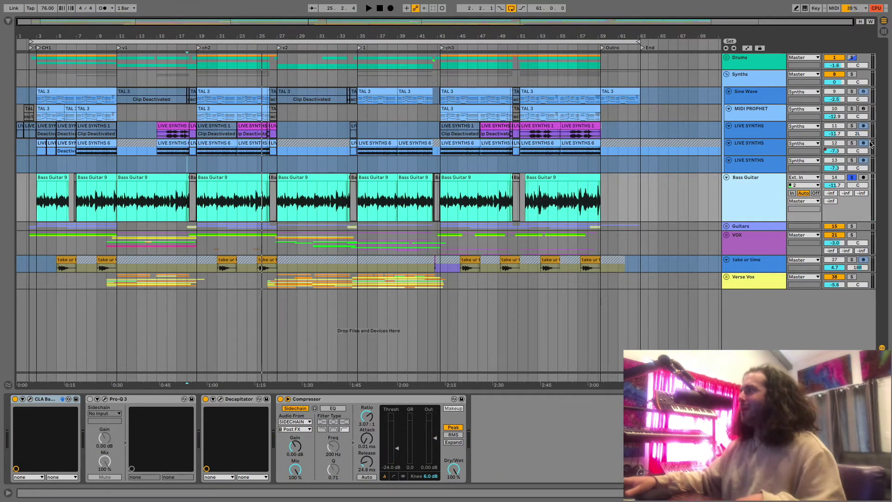
Step: Take the Bass Guitar track out of solo and expand the Guitars group
left_click(755, 207)
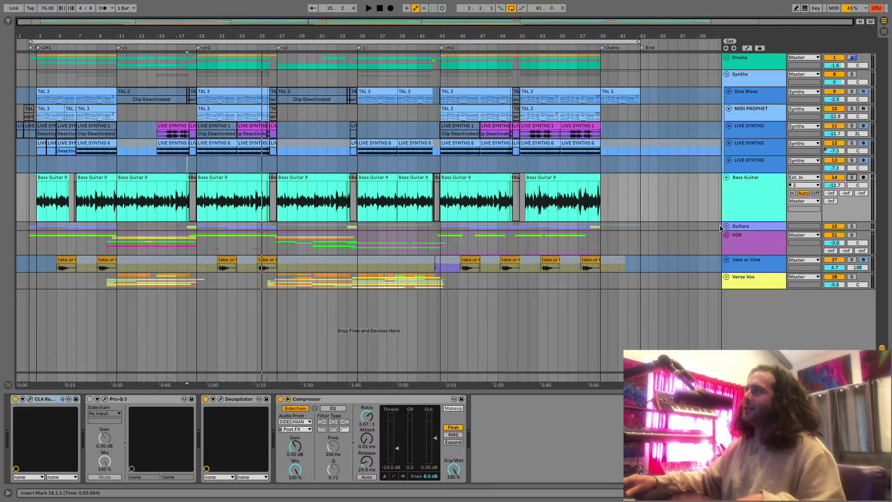
left_click(726, 226)
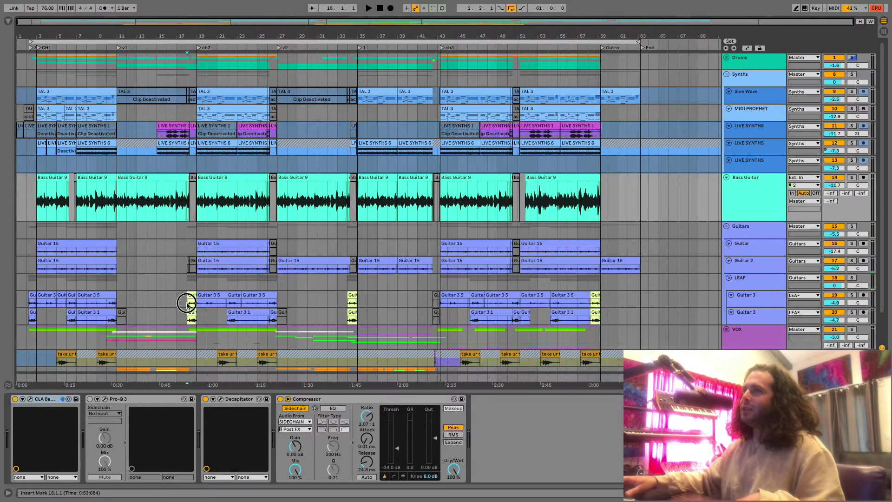
Step: Listen to the LEAF guitar group in solo and examine the Guitar Rig 5 effects rack on the first Guitar 3 track
left_click(588, 242)
left_click(754, 275)
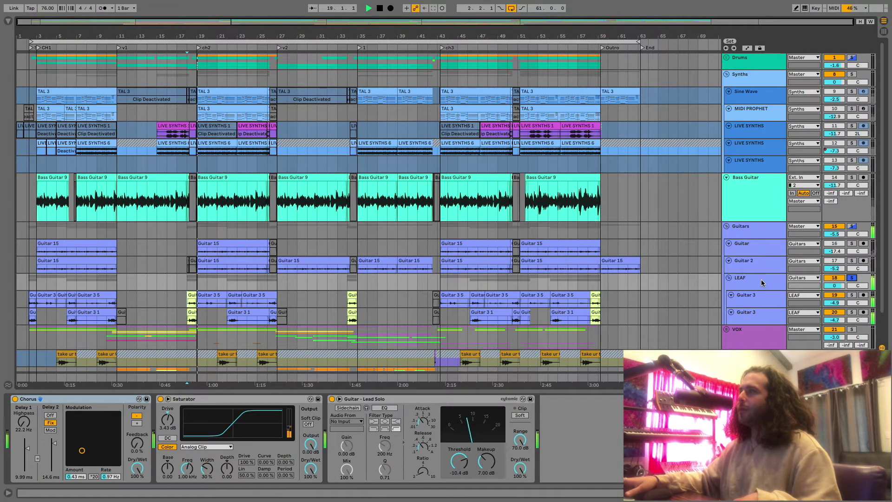
left_click(762, 300)
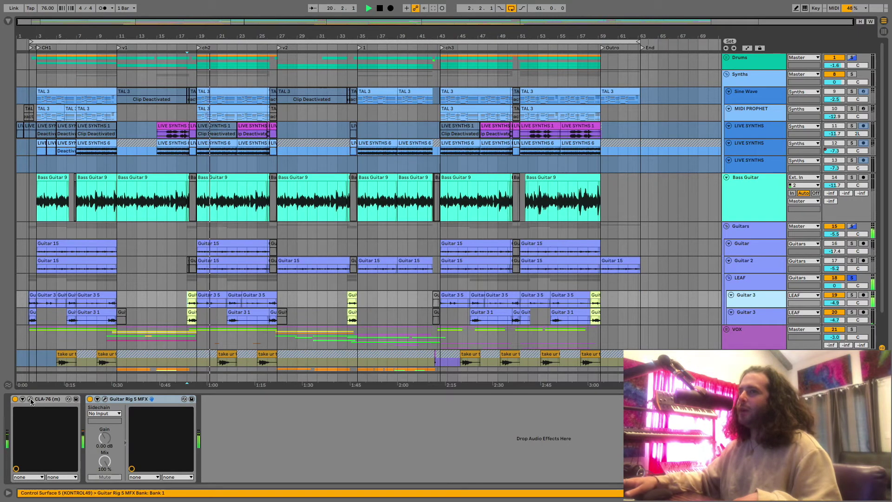
left_click(105, 400)
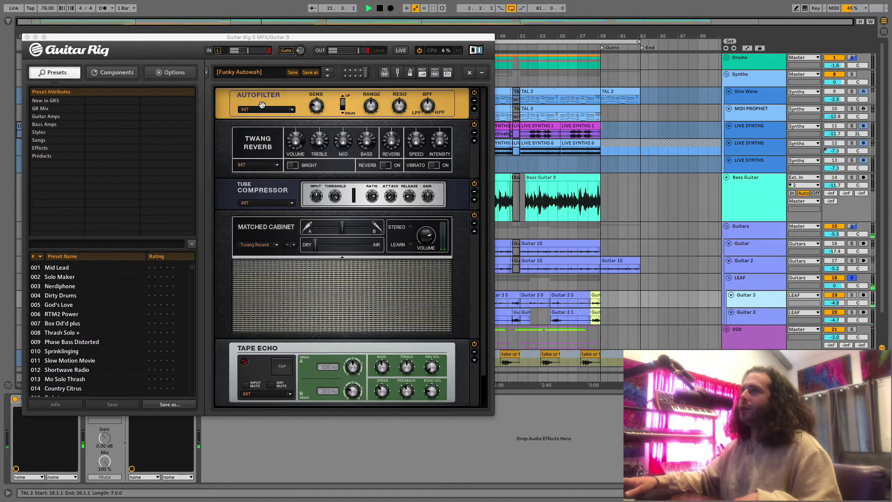
scroll(295, 294, "down", 2)
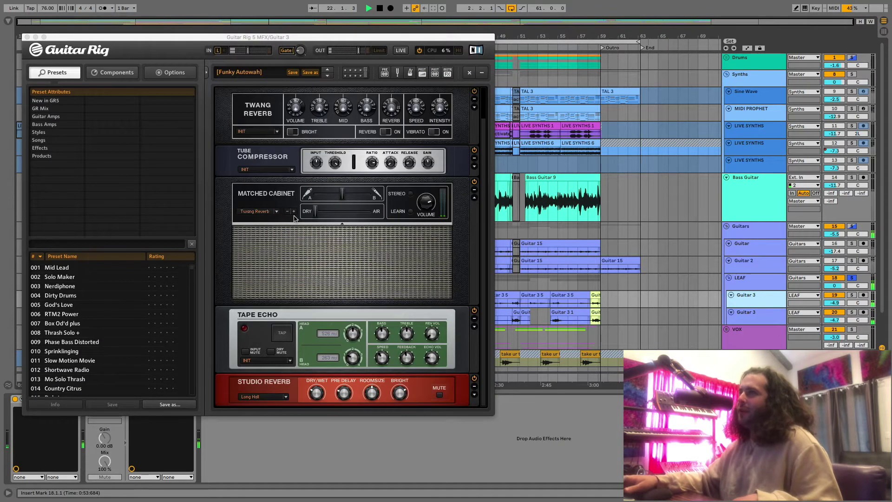
Step: Finish viewing the first Guitar 3 track's Guitar Rig rack, close it, and solo the second Guitar 3 track
scroll(294, 218, "up", 2)
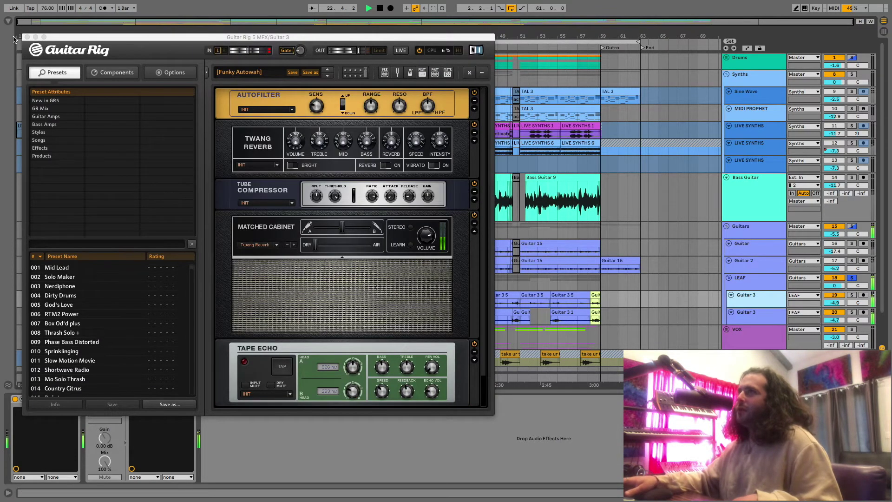
left_click(26, 37)
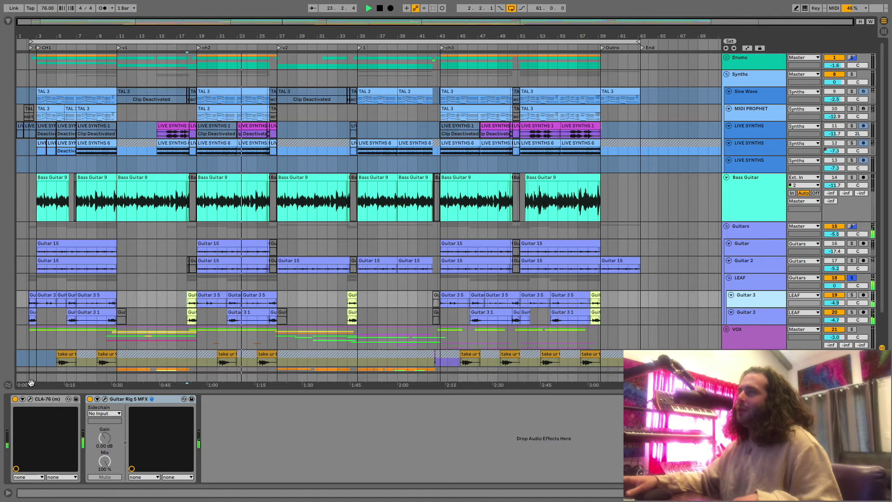
left_click(701, 314)
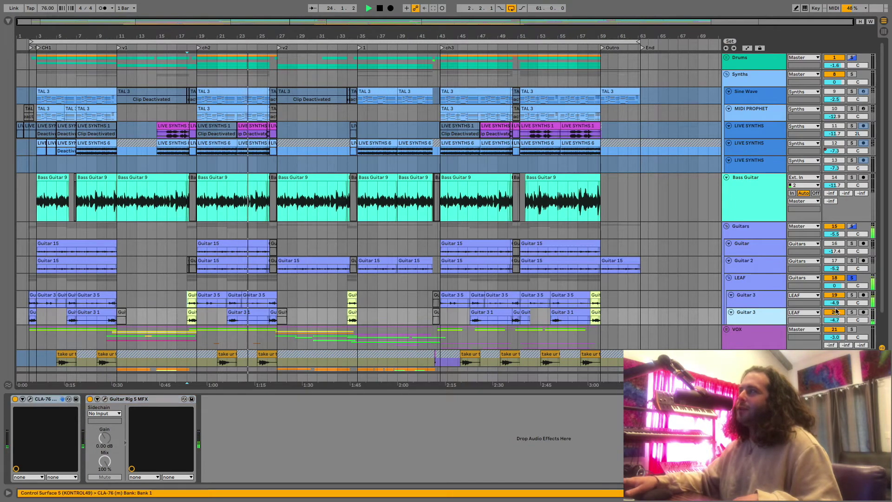
left_click(852, 312)
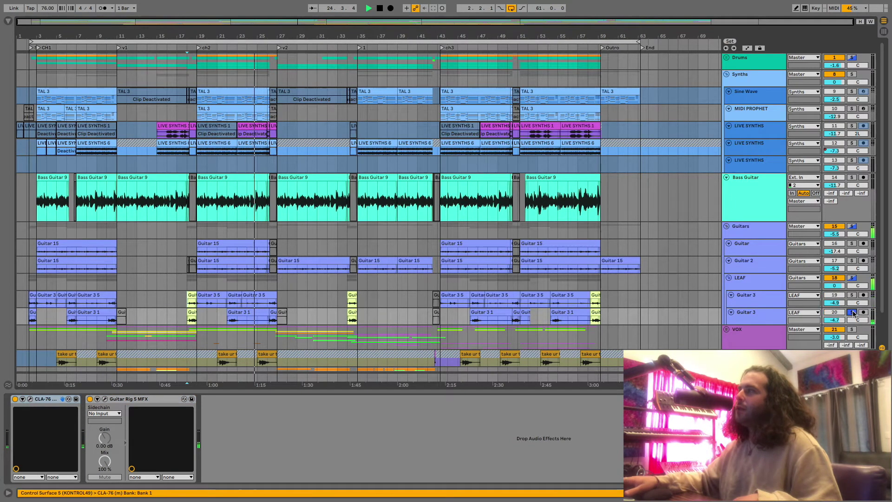
Step: Examine the Guitar Rig 5 Autofilter and Skreamer units on the second Guitar 3 track, and close the plug-in window
left_click(105, 400)
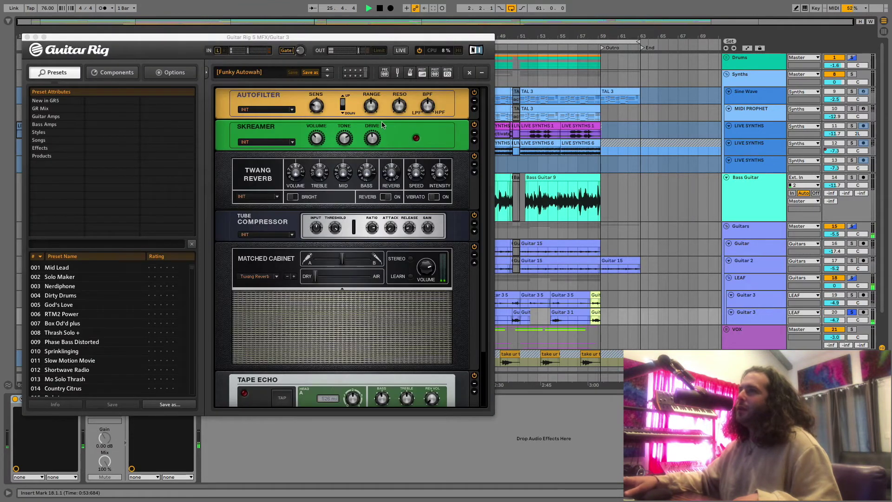
left_click(304, 124)
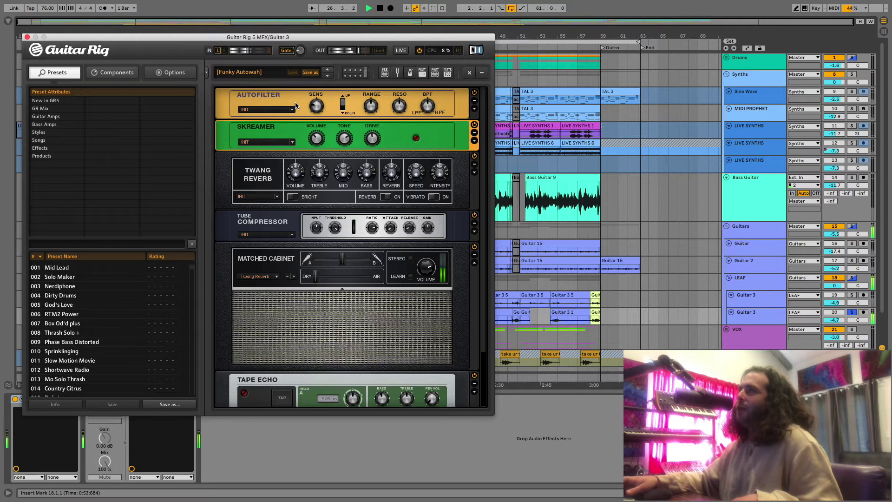
left_click(295, 104)
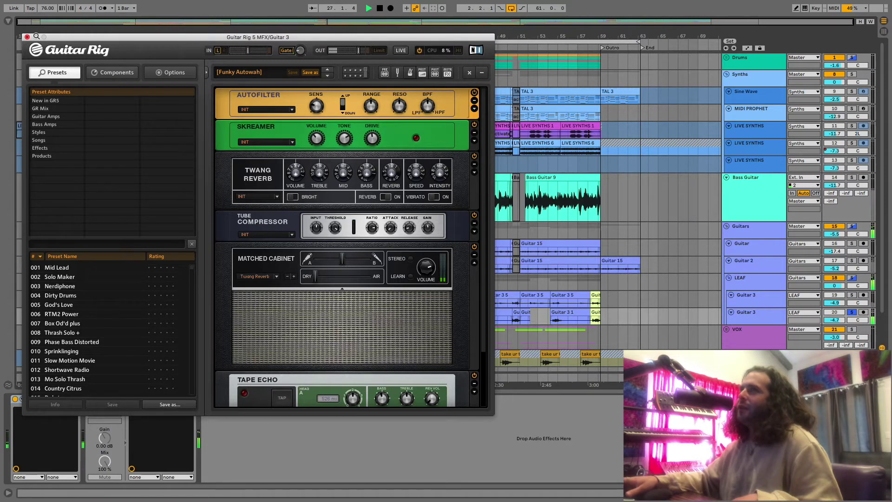
left_click(27, 37)
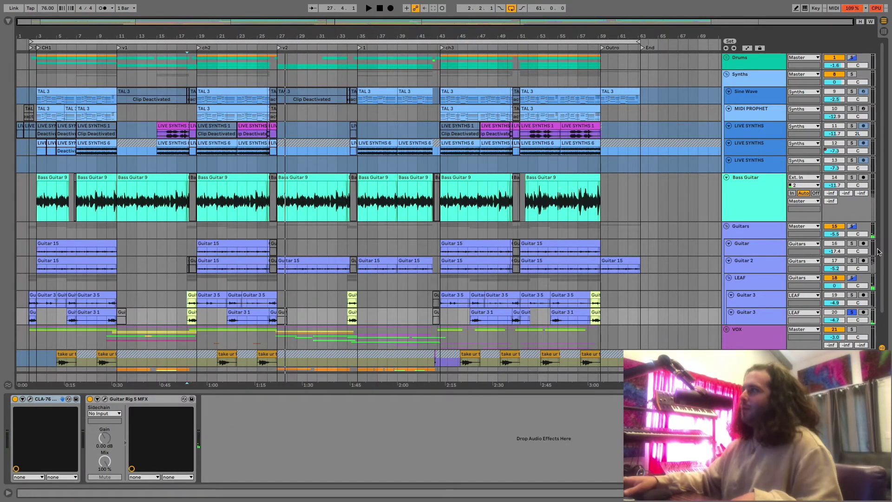
Step: Solo the whole LEAF group, play it, and examine its Chorus, Saturator and Guitar - Lead Solo compressor devices
left_click(853, 278)
left_click(772, 288)
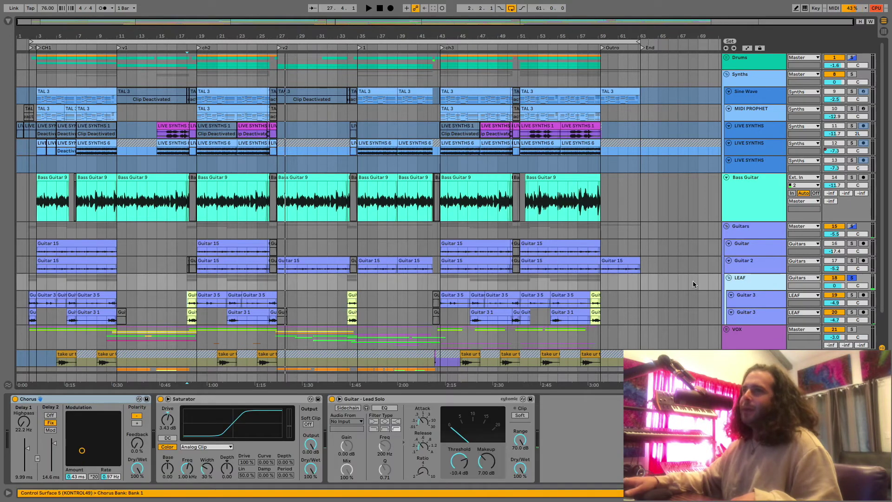
key("space")
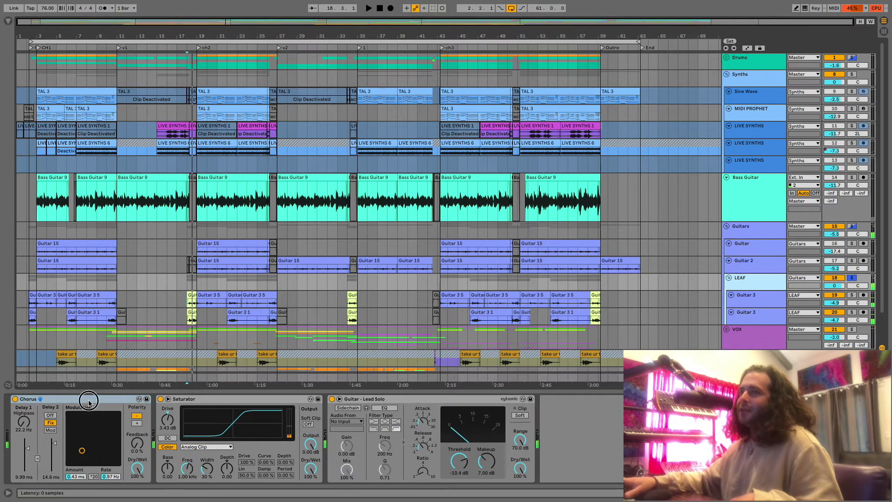
left_click(259, 401)
left_click(423, 399)
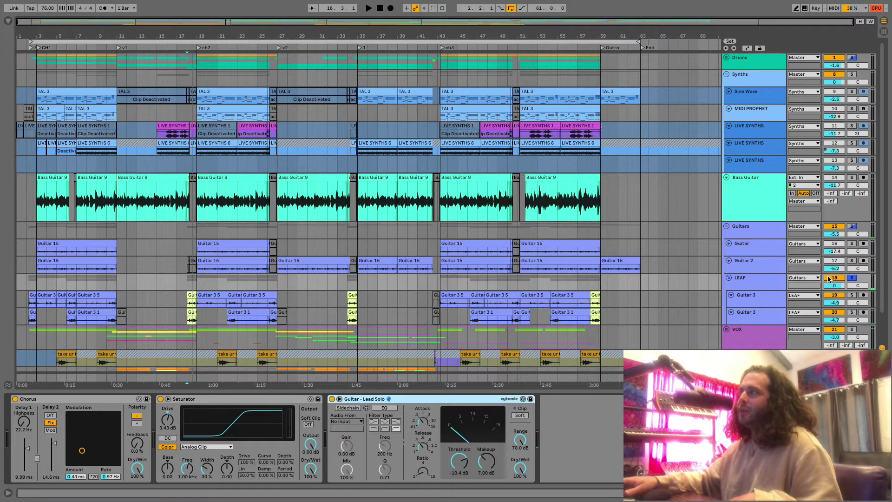
Step: Take the LEAF group out of solo, solo the Guitar 2 track, and play its second-chorus clip
left_click(853, 277)
left_click(748, 227)
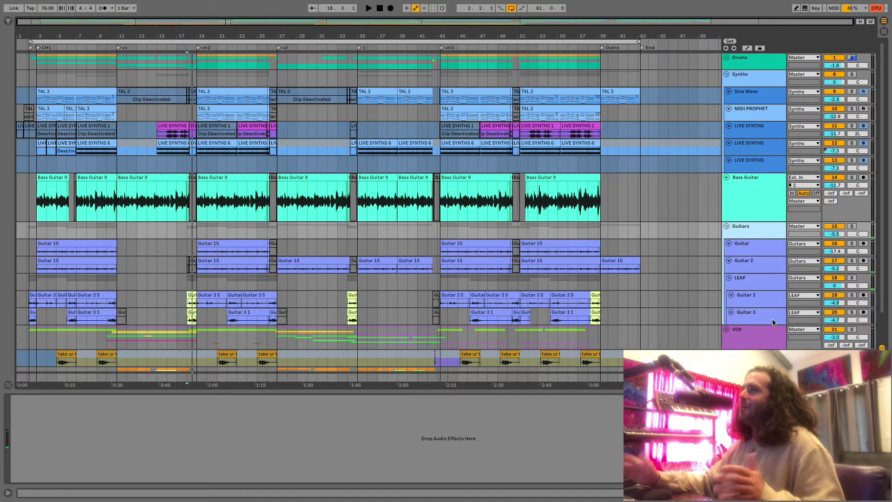
left_click(851, 260)
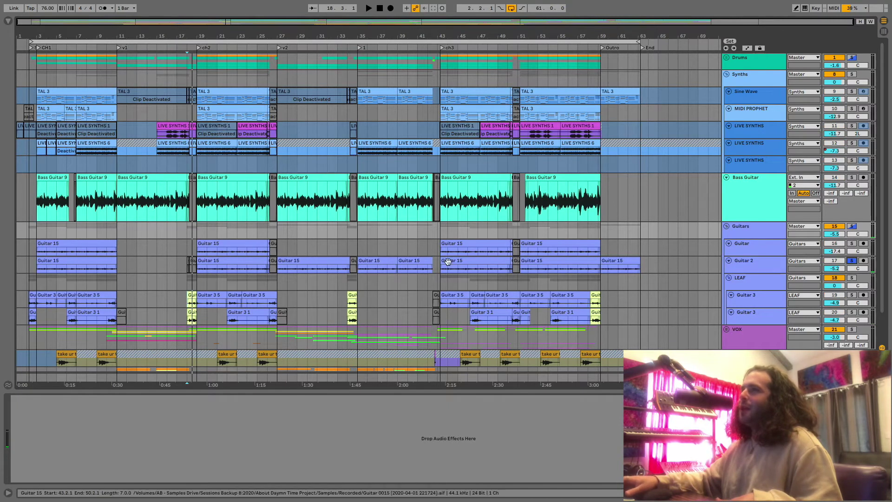
left_click(219, 258)
key("space")
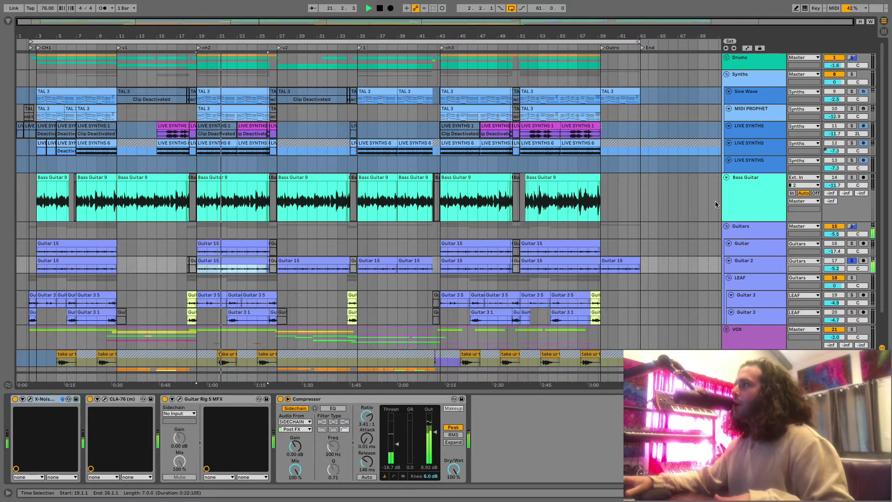
Step: Solo the Guitar track, play its second-chorus clip, and set its track volume to about 1.4 dB
left_click(852, 243)
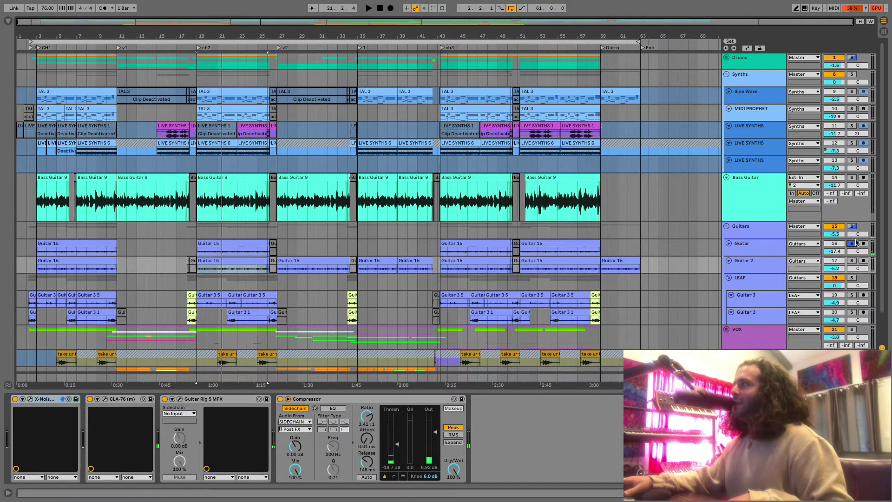
left_click(223, 244)
key("space")
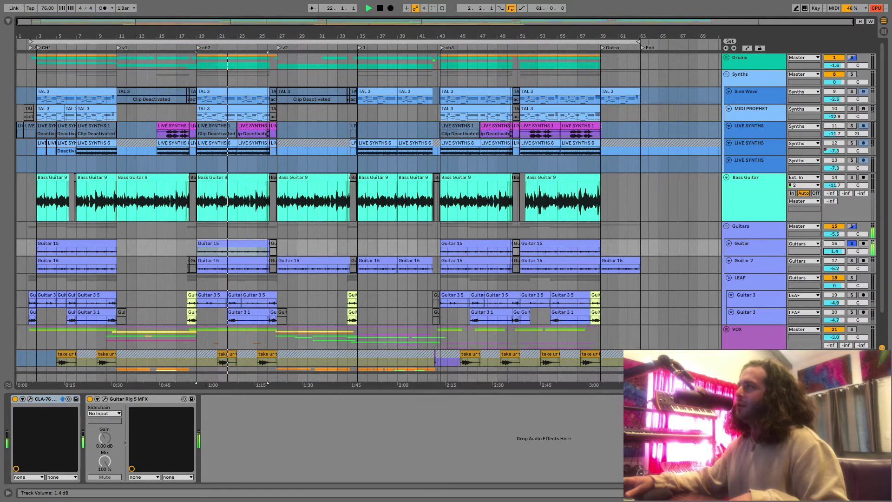
left_click_drag(834, 252, 834, 253)
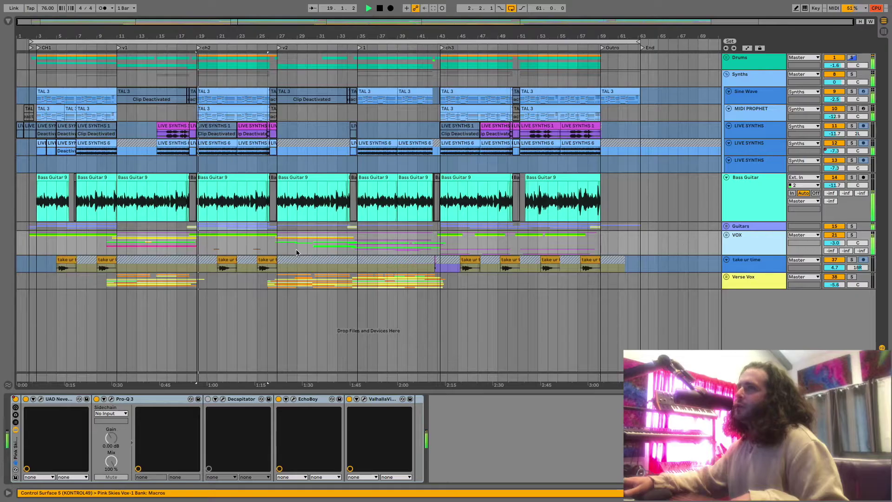
Step: Expand the VOX group and look through the CH, CH DUB and V1 vocal tracks
left_click(726, 234)
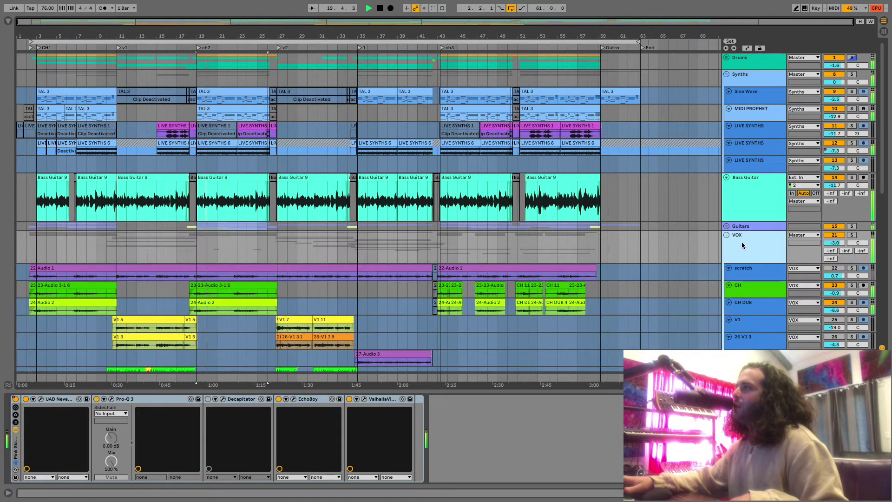
left_click(750, 287)
left_click(749, 305)
left_click(742, 318)
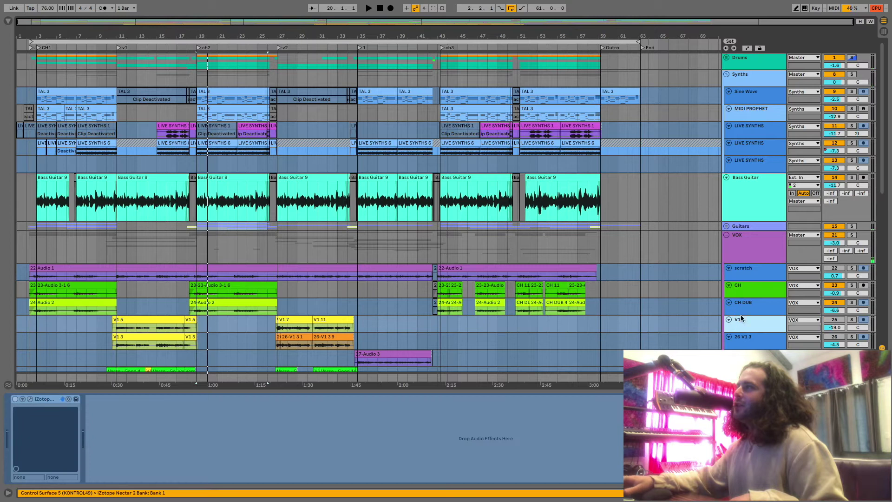
Step: Examine the Saturation, EQ and Compressors modules of iZotope Nectar 2 on the CH track, and close the plug-in
left_click(740, 292)
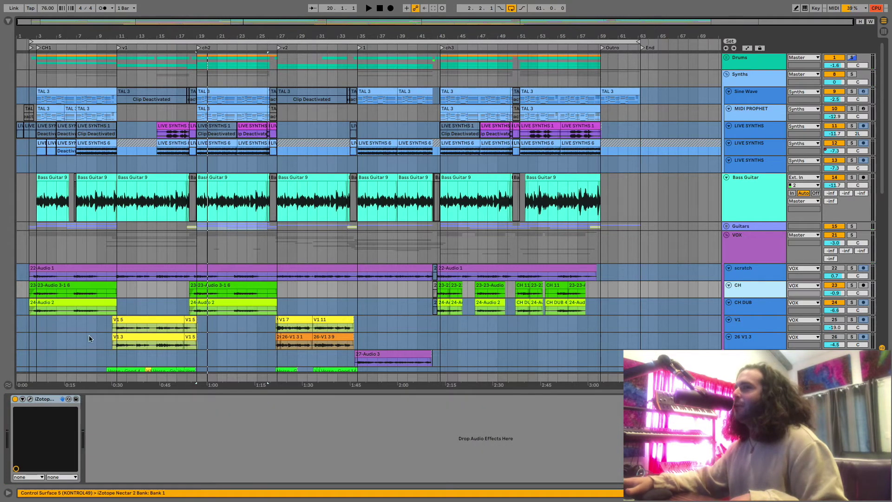
left_click(30, 399)
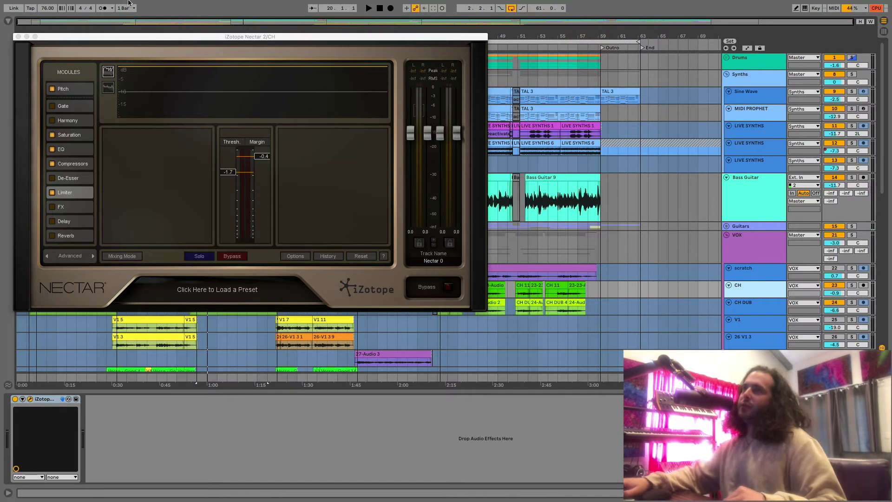
left_click(87, 134)
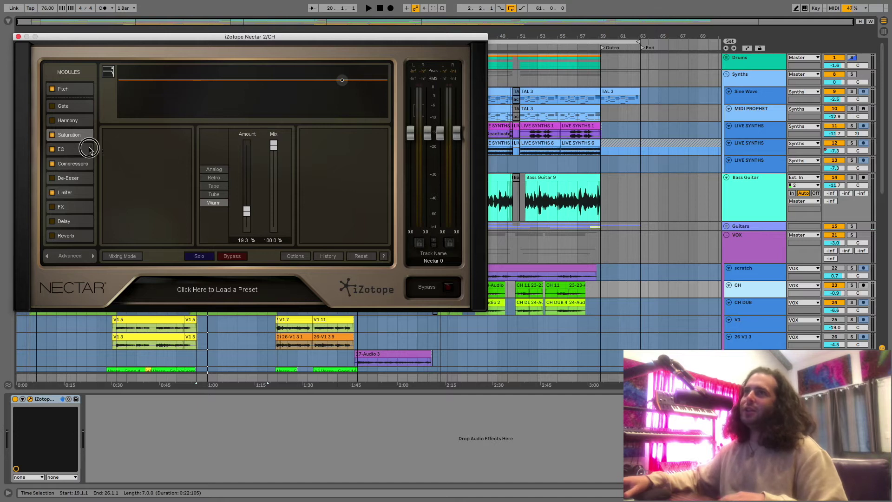
left_click(89, 148)
left_click(89, 165)
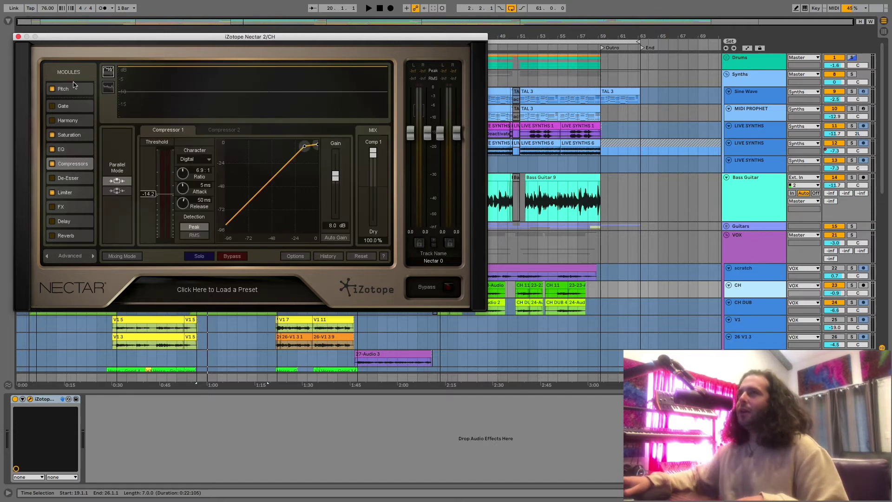
left_click(18, 37)
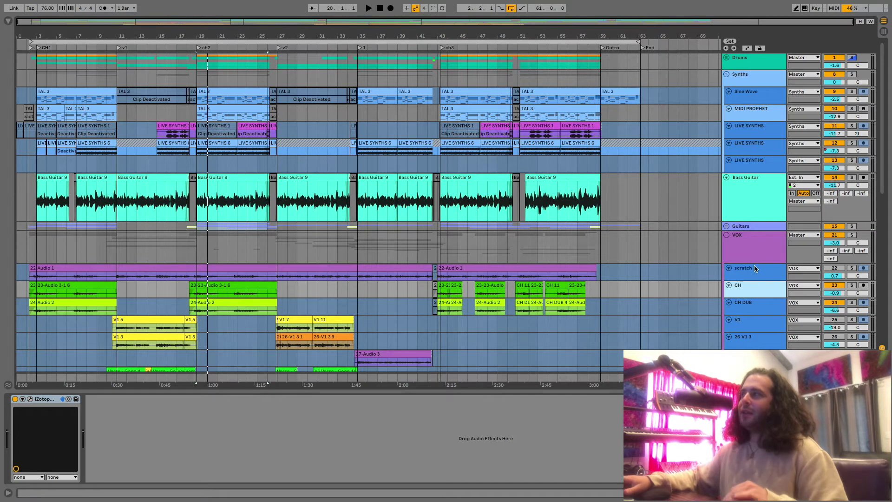
Step: Open the VOX group's UAD Neve 1073 and Pro-Q 3 plug-ins, and arrange their windows side by side
left_click(754, 247)
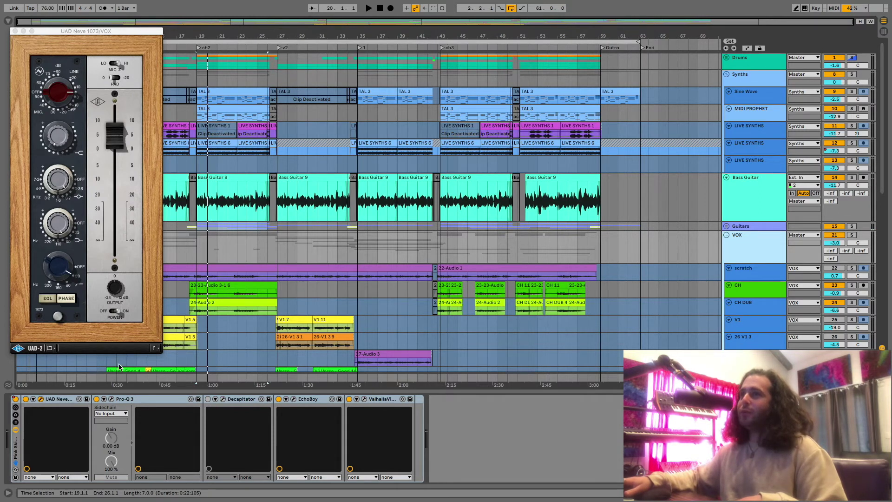
left_click(111, 399)
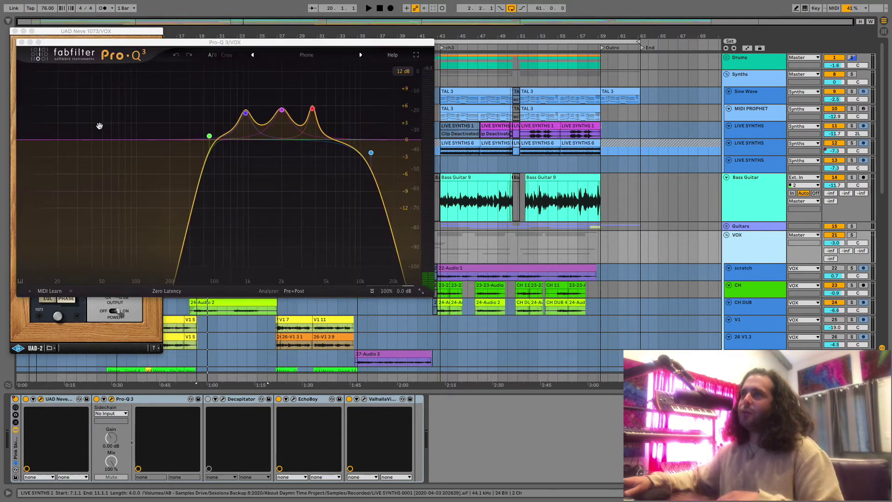
left_click_drag(225, 42, 430, 8)
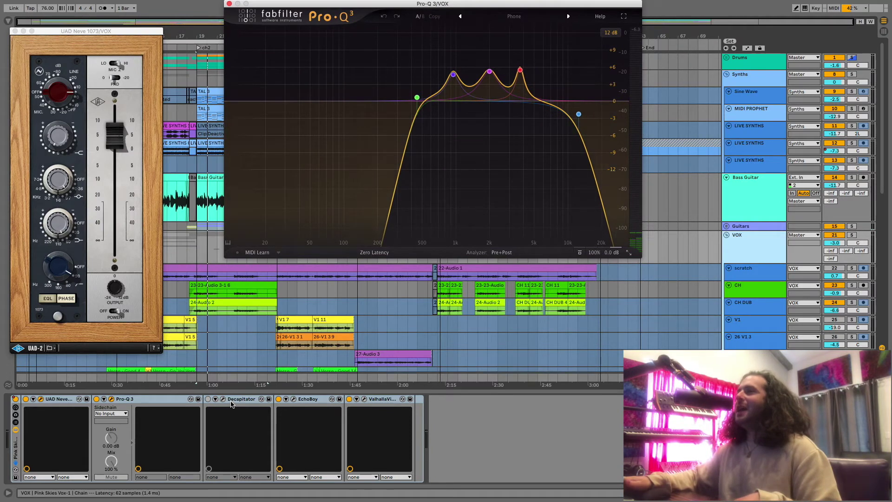
Step: Audition the VOX group's Decapitator by enabling it during playback, and switch it off again
left_click(223, 402)
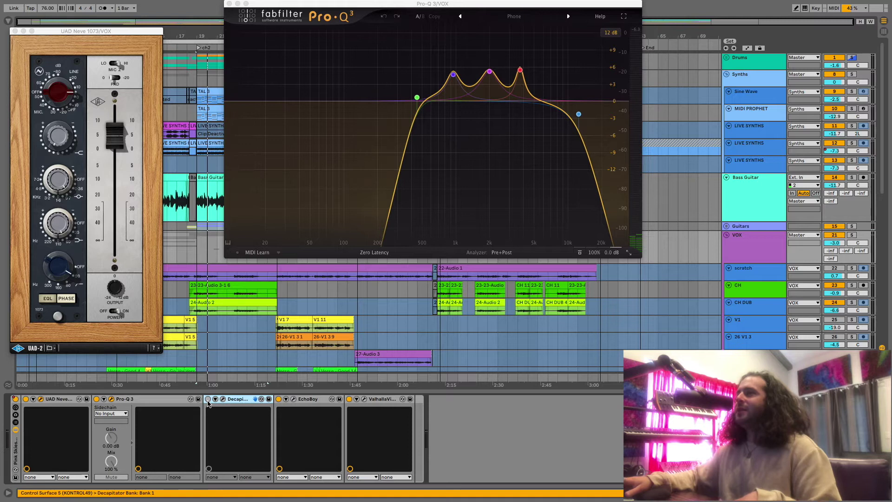
left_click(208, 399)
key("space")
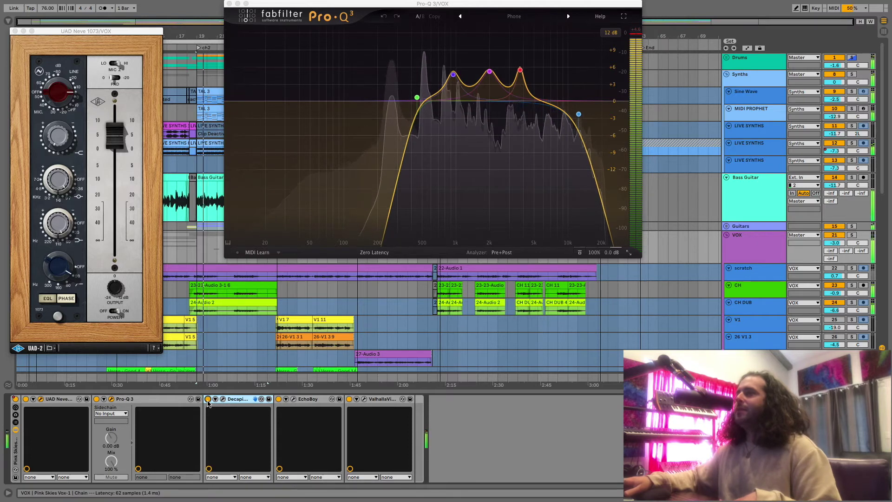
left_click(208, 399)
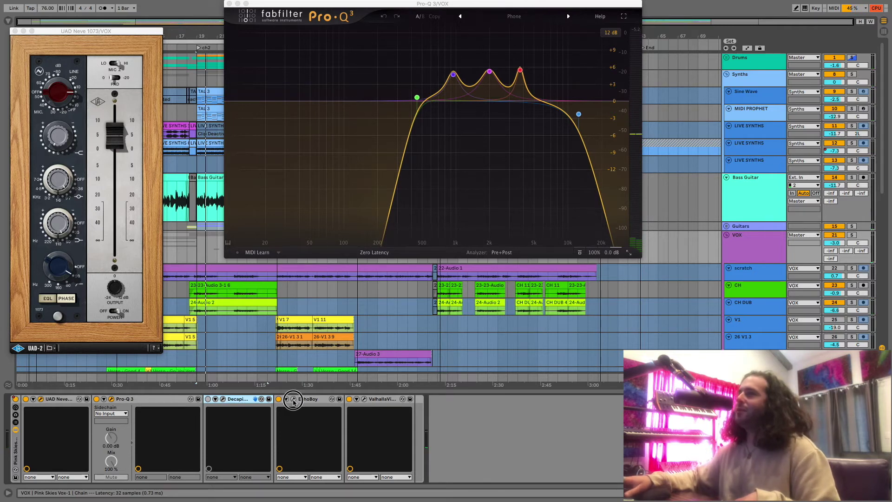
Step: Open the VOX group's EchoBoy and ValhallaVintageVerb, and close the Neve 1073, Pro-Q 3 and EchoBoy windows
left_click(293, 399)
left_click(364, 399)
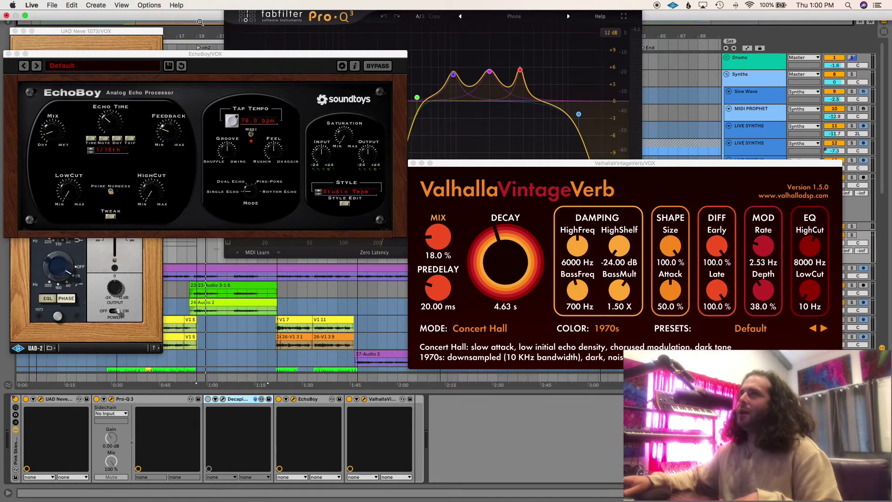
left_click(16, 31)
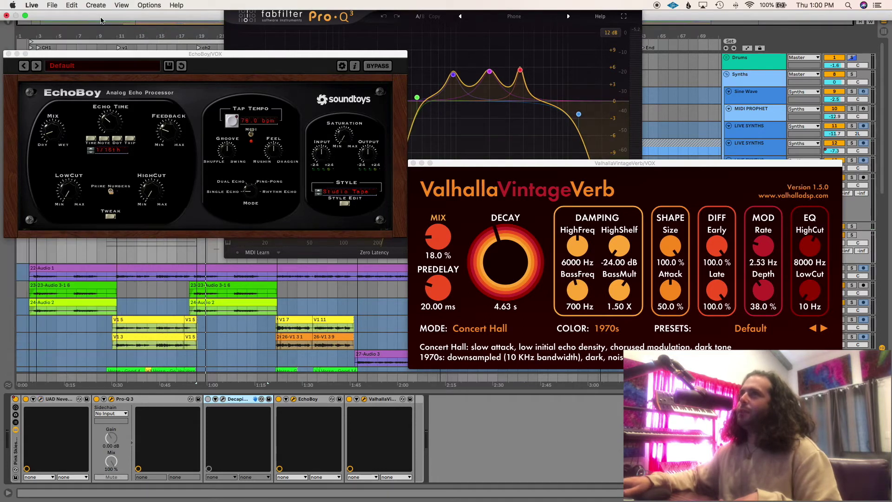
left_click(267, 22)
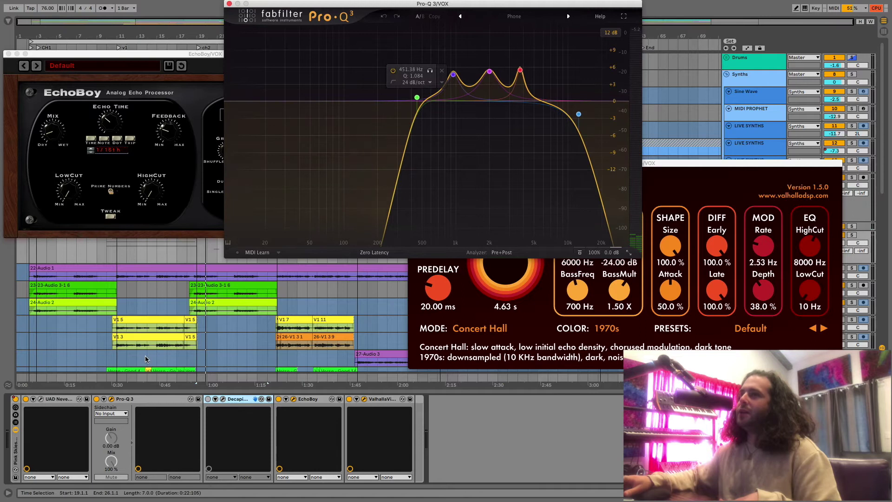
left_click(111, 400)
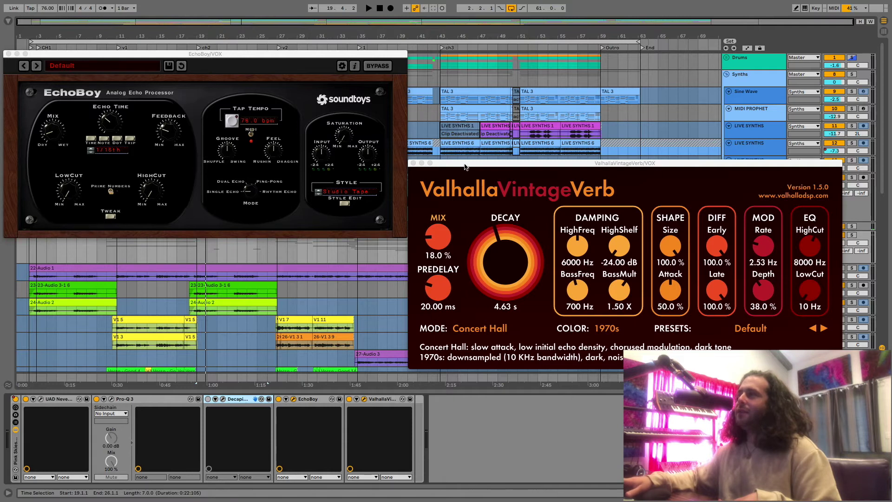
left_click(7, 54)
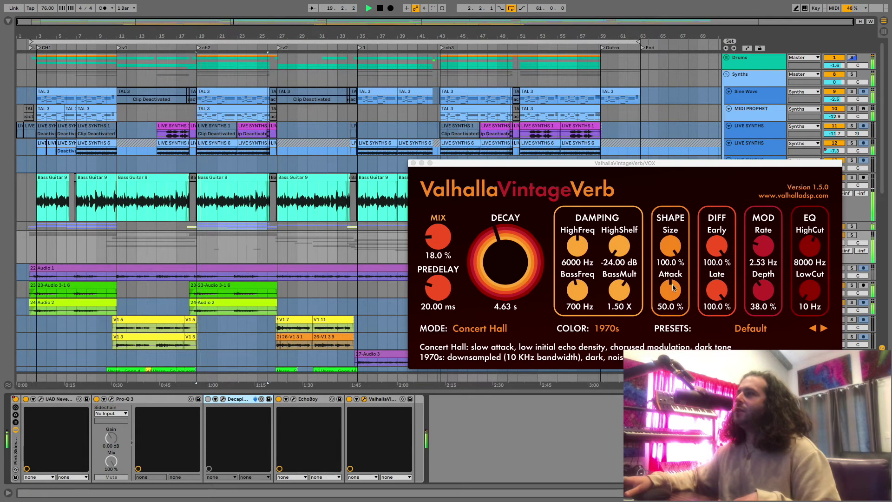
Step: Move the ValhallaVintageVerb window to the middle of the arrangement and solo the VOX group
left_click_drag(686, 165, 576, 107)
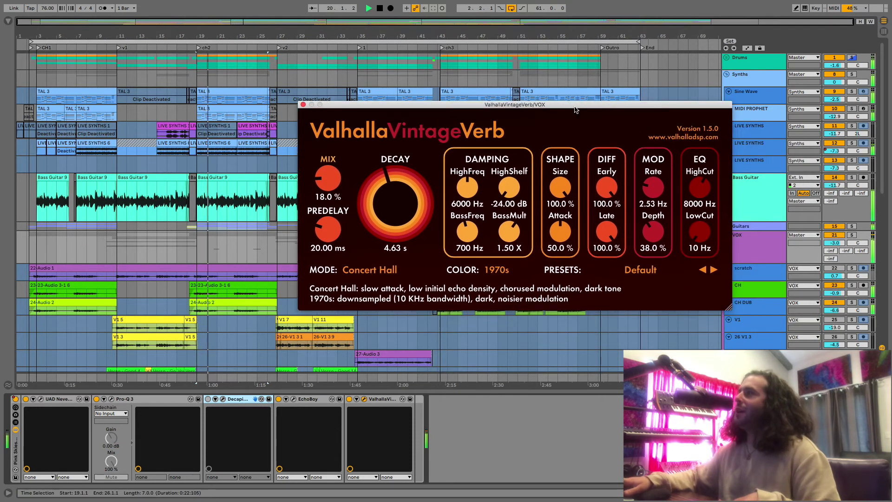
left_click(852, 235)
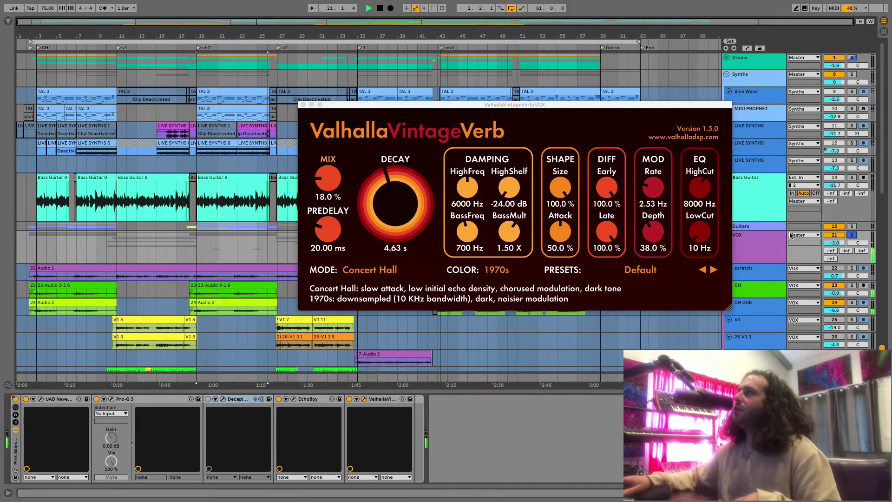
Step: Select the Verse Vox group and inspect the vocal effects rack on it
scroll(780, 237, "down", 10)
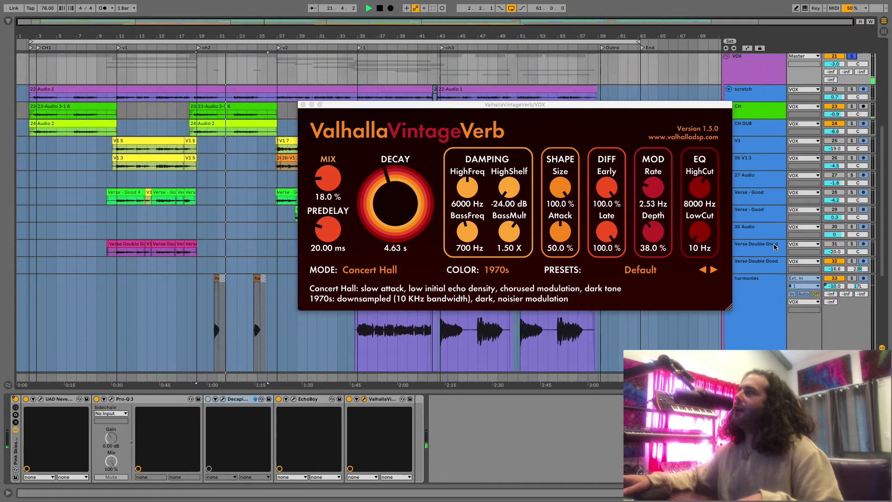
left_click(730, 339)
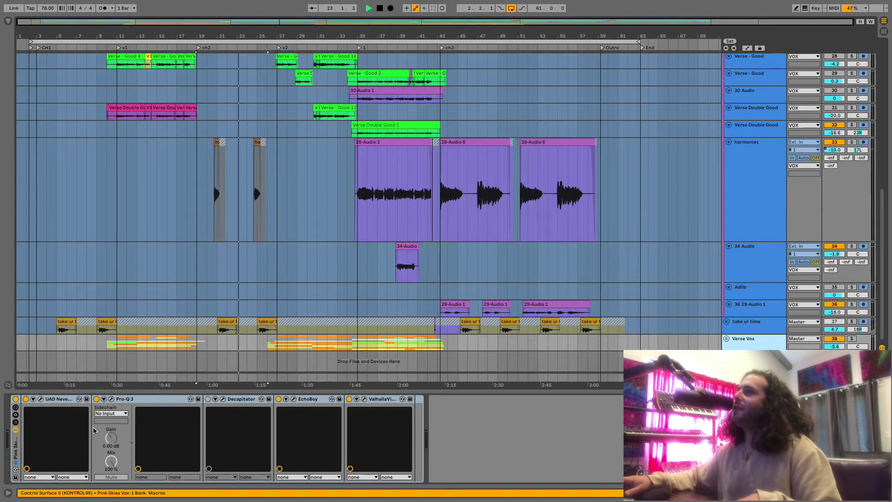
double_click(16, 456)
double_click(16, 453)
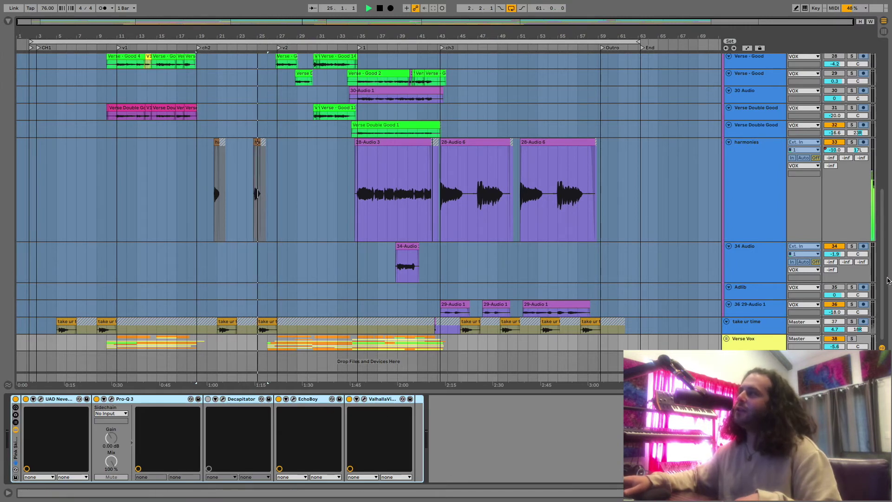
Step: Fold the VOX group's tracks and take the group out of solo
scroll(746, 163, "up", 10)
left_click(726, 141)
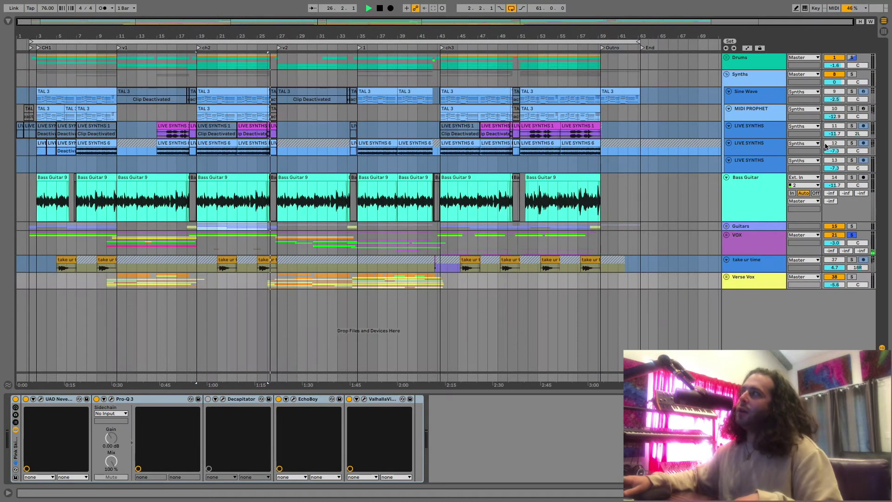
left_click(851, 235)
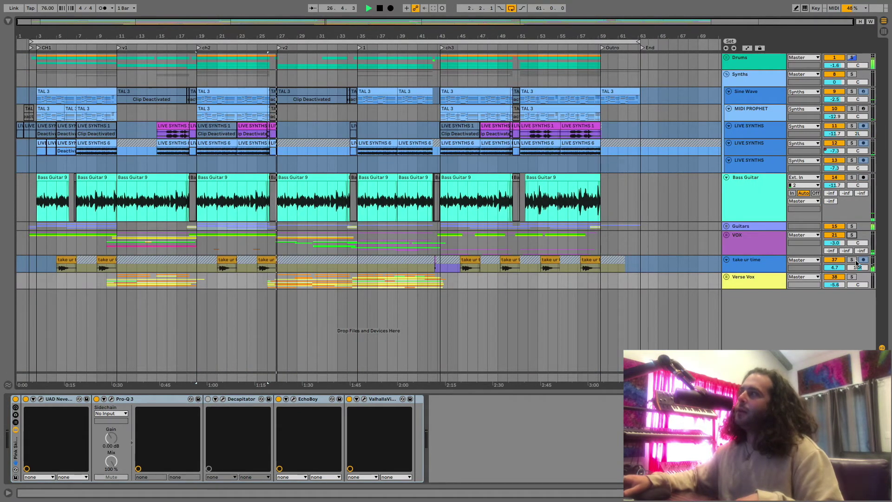
Step: Solo the Verse Vox group during playback and unfold it to show its individual vocal tracks
left_click(852, 278)
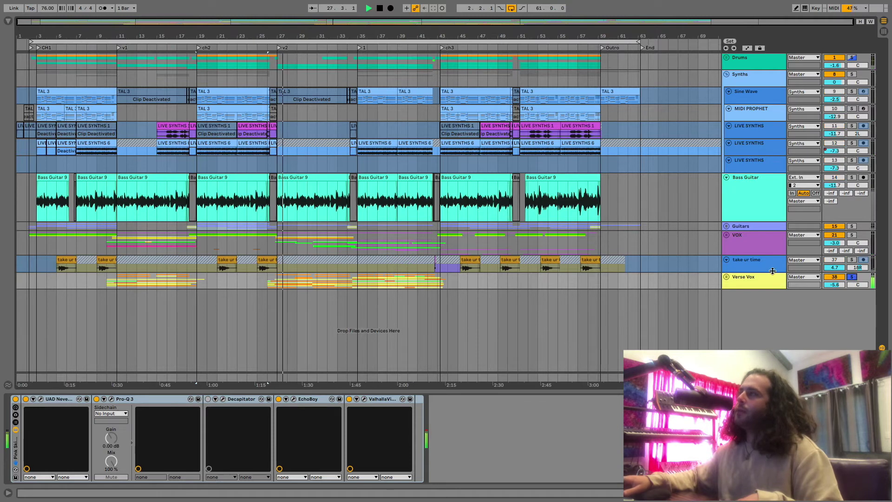
left_click(727, 277)
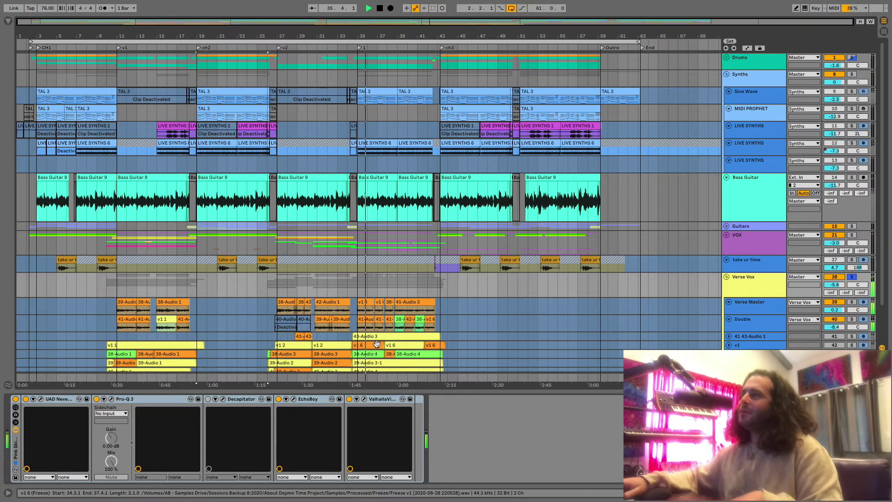
left_click(767, 283)
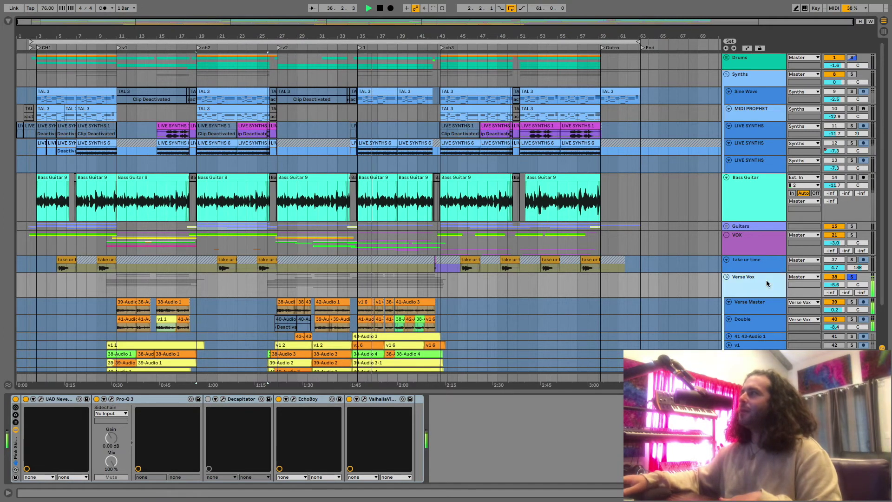
Step: Solo the VOX group and the take ur time track alongside Verse Vox, and stop playback
scroll(849, 237, "down", 3)
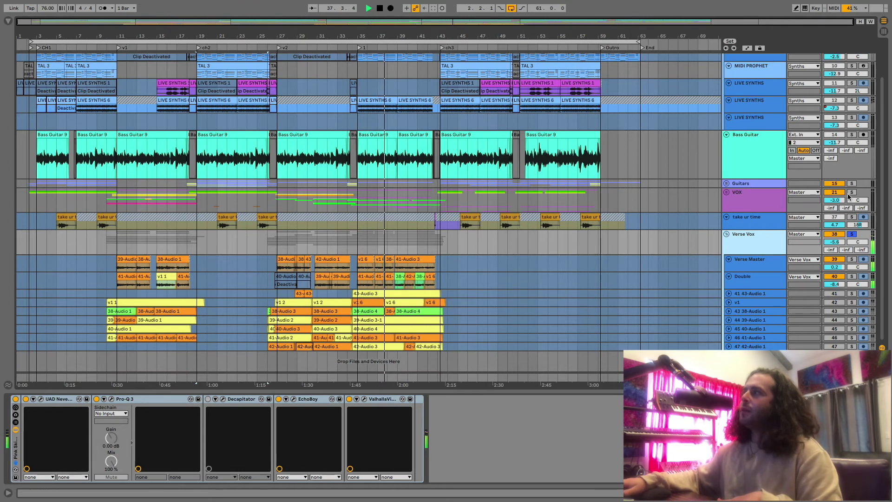
left_click(851, 192)
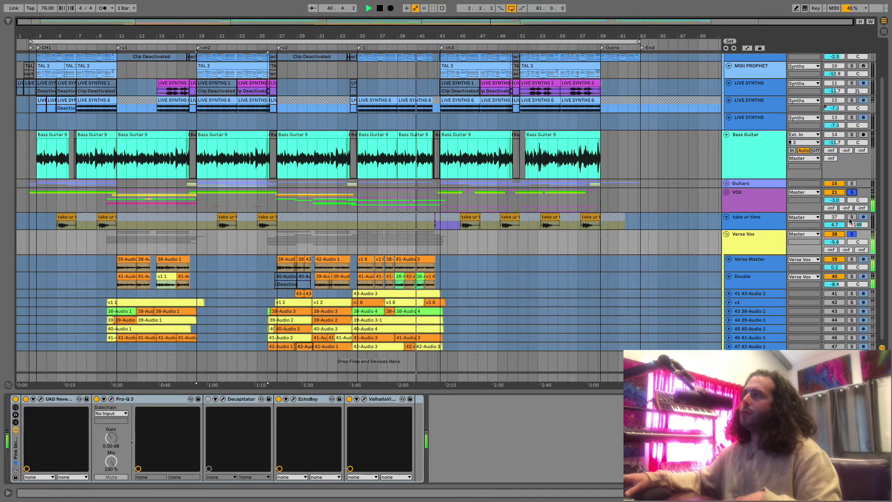
left_click(458, 224)
key("space")
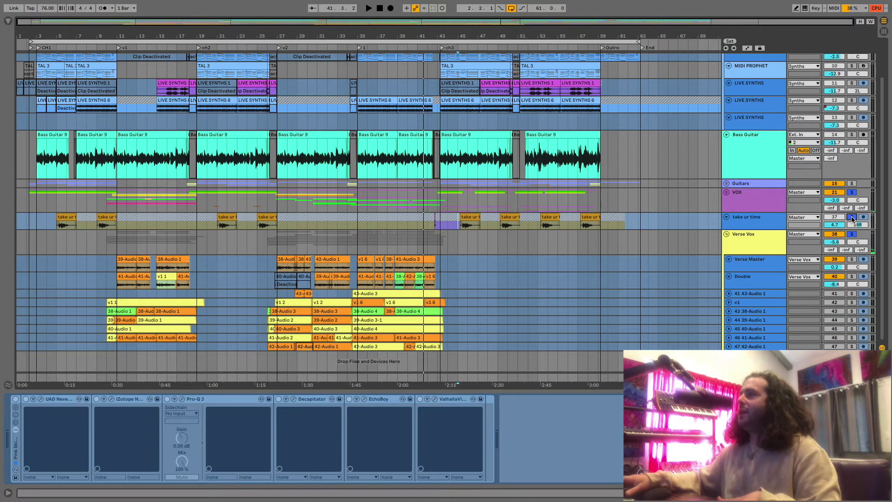
Step: Enlarge the take ur time track, audition it from bar 43, and select the range from bar 45 to bar 48
left_click_drag(769, 229, 765, 238)
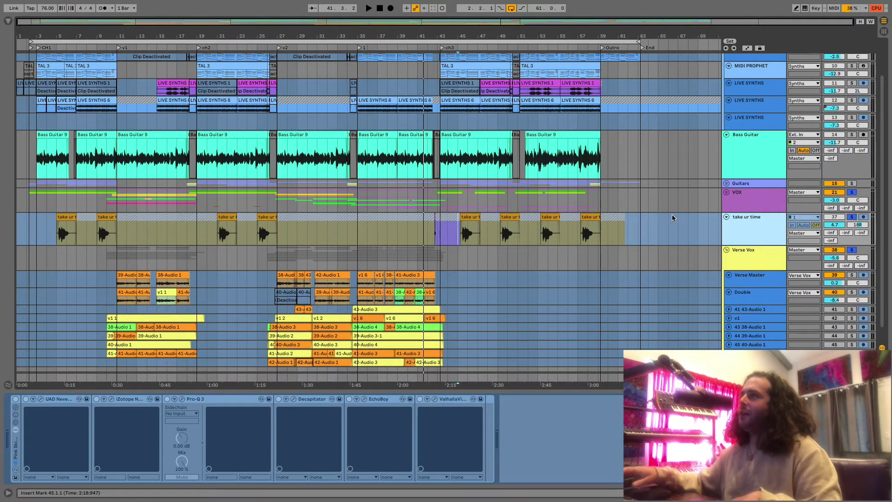
left_click(447, 227)
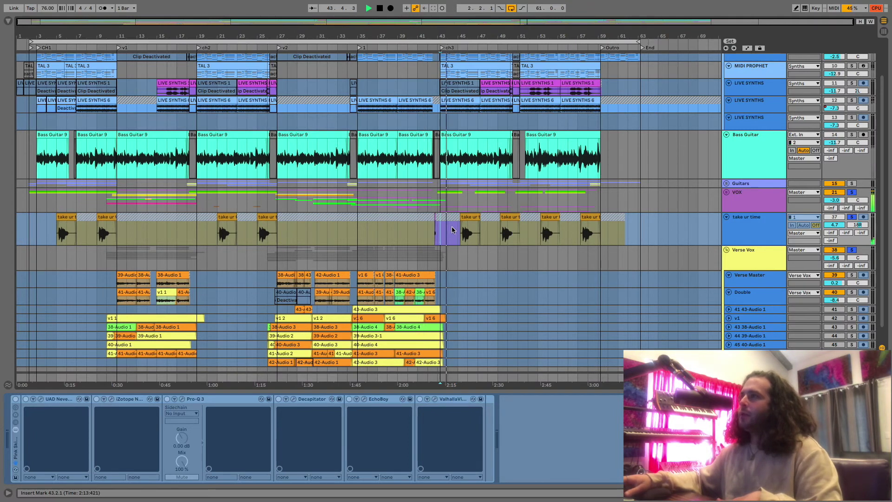
left_click_drag(460, 230, 487, 230)
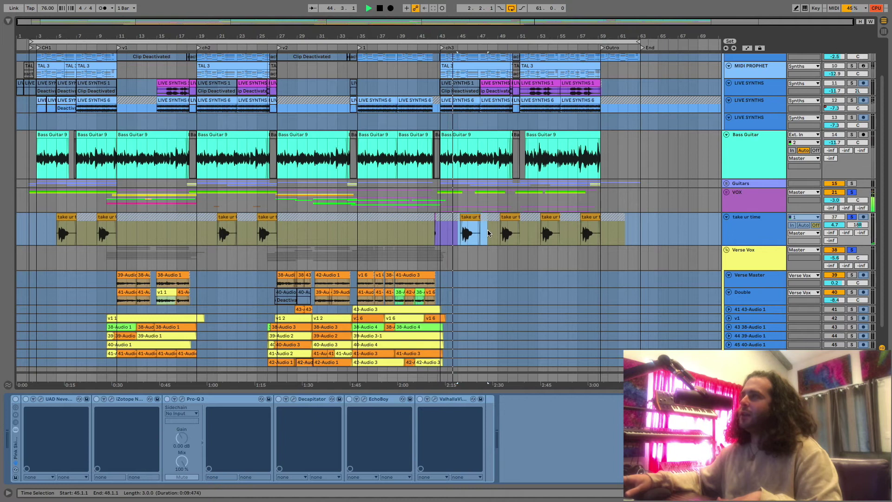